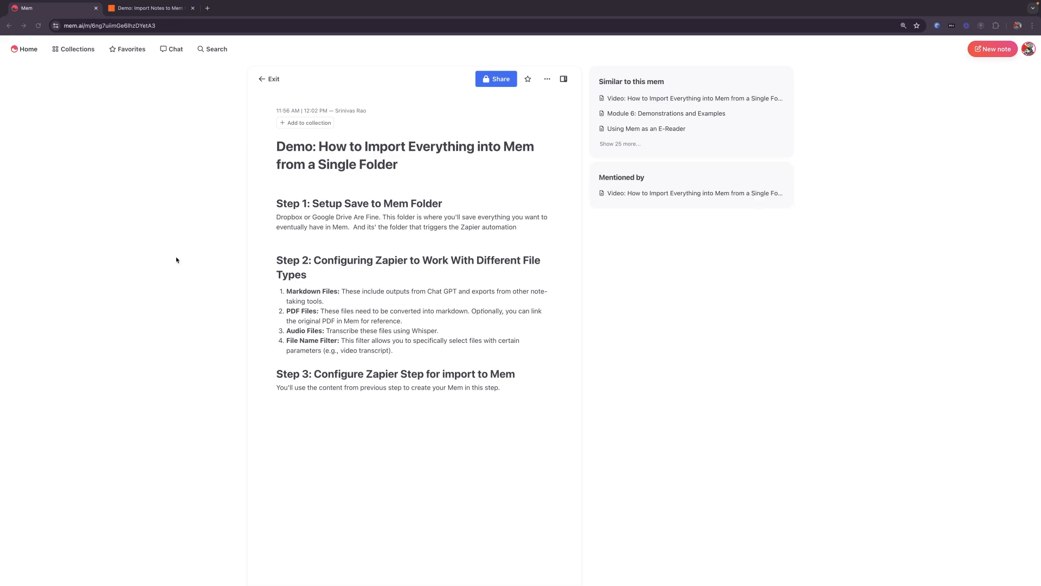
# Switch to the desktop, search files for "save", and open the Save to Mem folder in Finder.
pyautogui.hotkey('ctrl', 'Left')
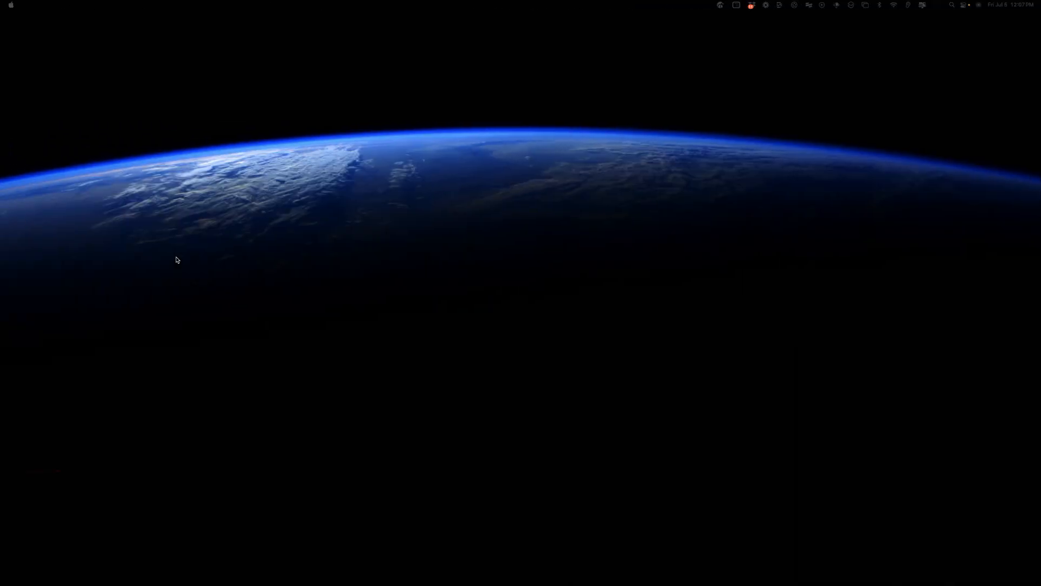
pyautogui.hotkey('alt', 'space')
pyautogui.write('sear')
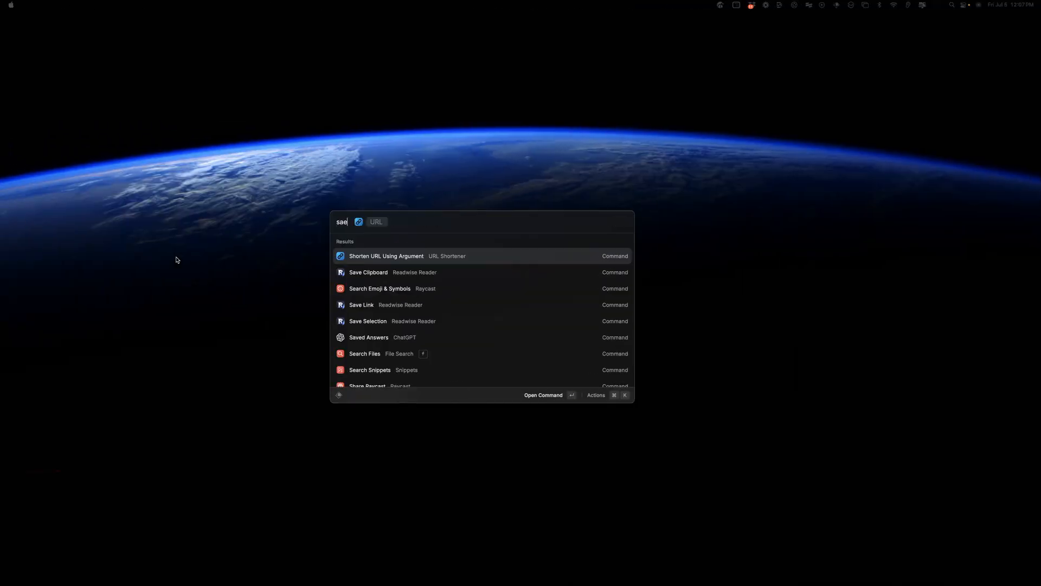
pyautogui.press('Return')
pyautogui.write('save')
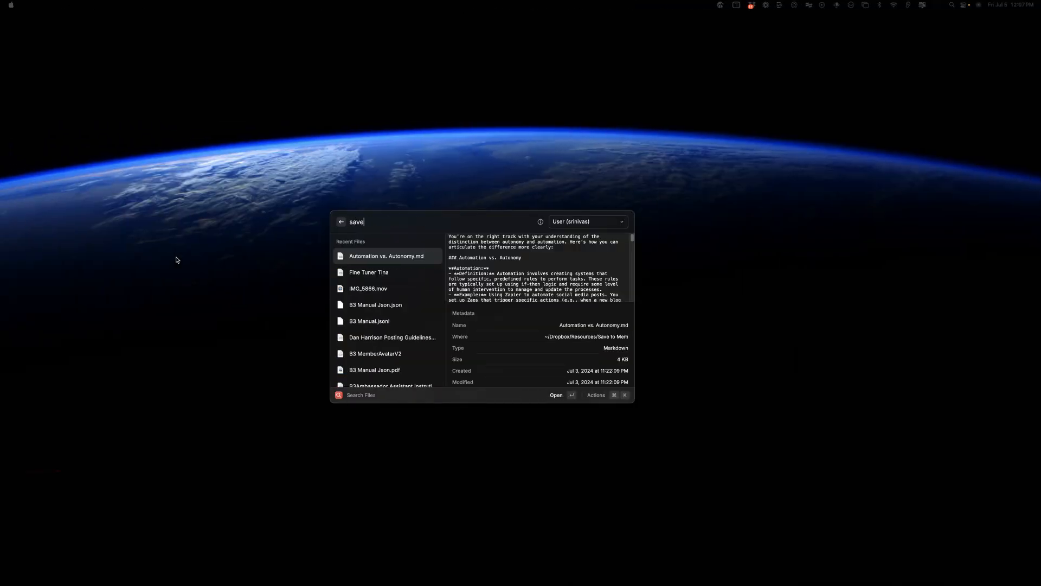
pyautogui.press('Return')
pyautogui.click(513, 179)
pyautogui.moveTo(513, 180); pyautogui.dragTo(311, 176)
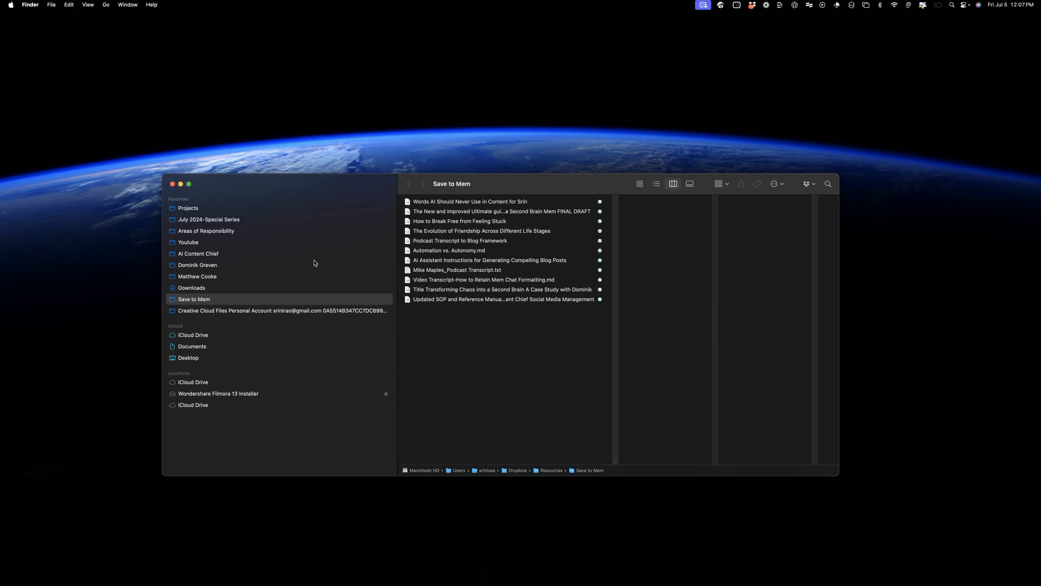
# Browse from Areas of Responsibility through Maximize Your Output, Youtube and Video Tutorials-Ready to Publish into the Video- Single Folder Import folder.
pyautogui.click(245, 233)
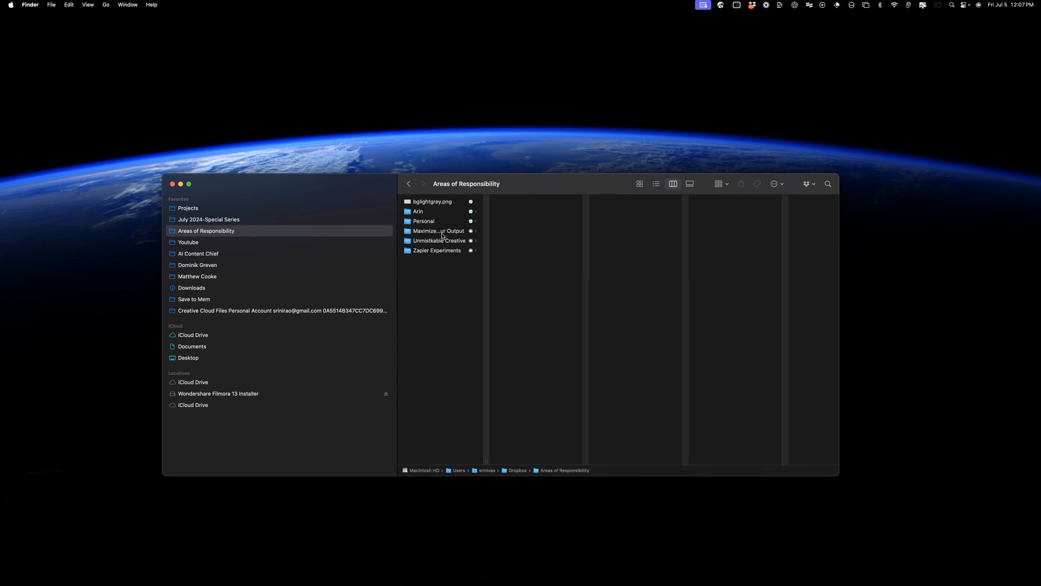
pyautogui.click(442, 232)
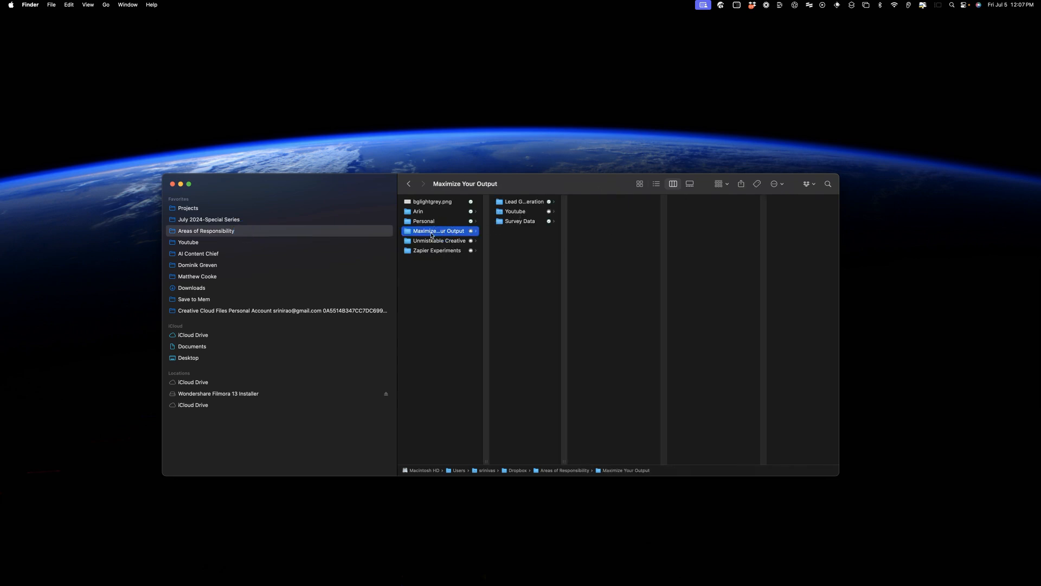
pyautogui.click(533, 212)
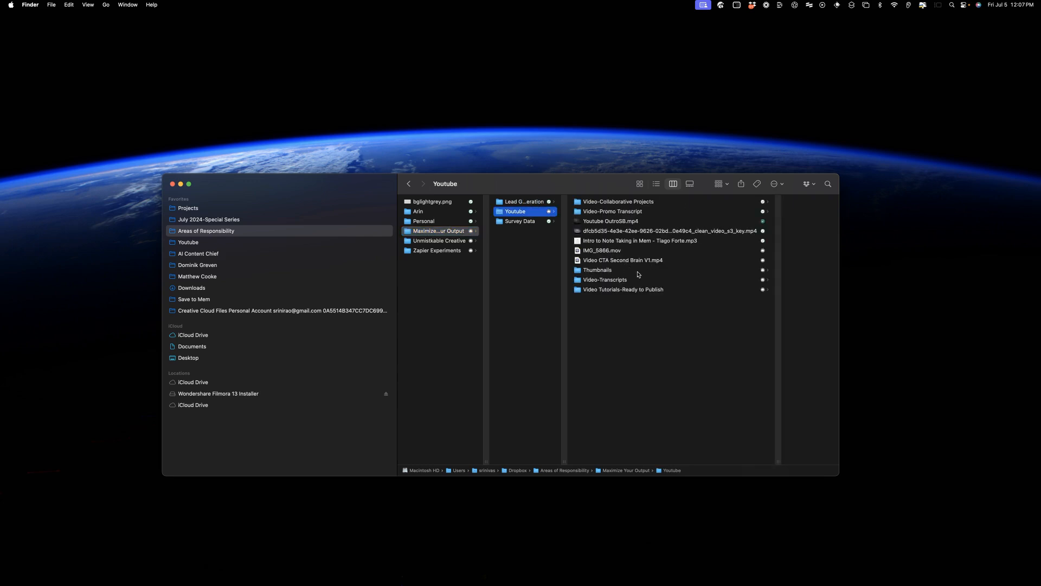
pyautogui.click(630, 289)
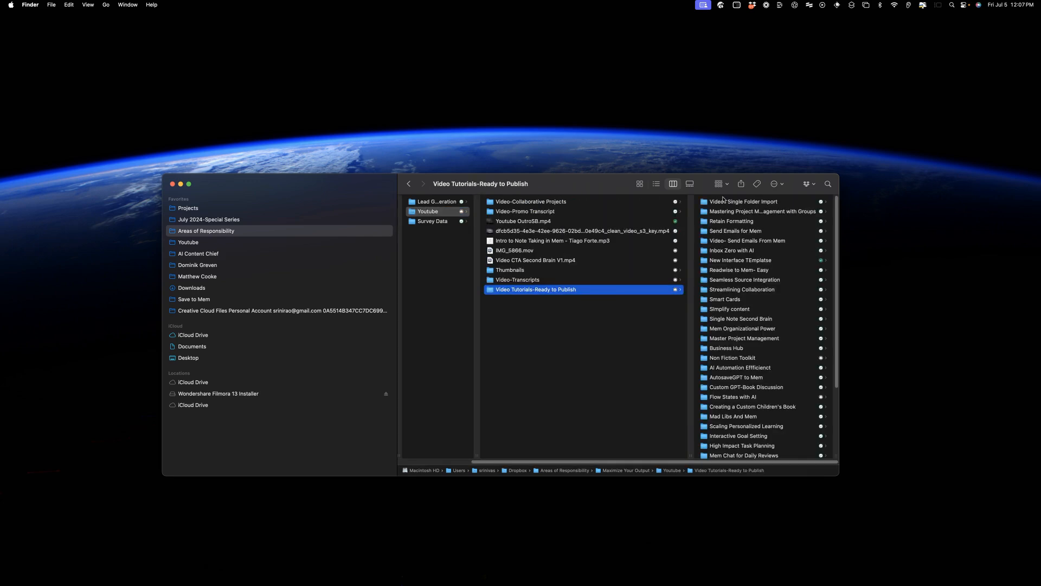
pyautogui.click(739, 204)
pyautogui.click(791, 202)
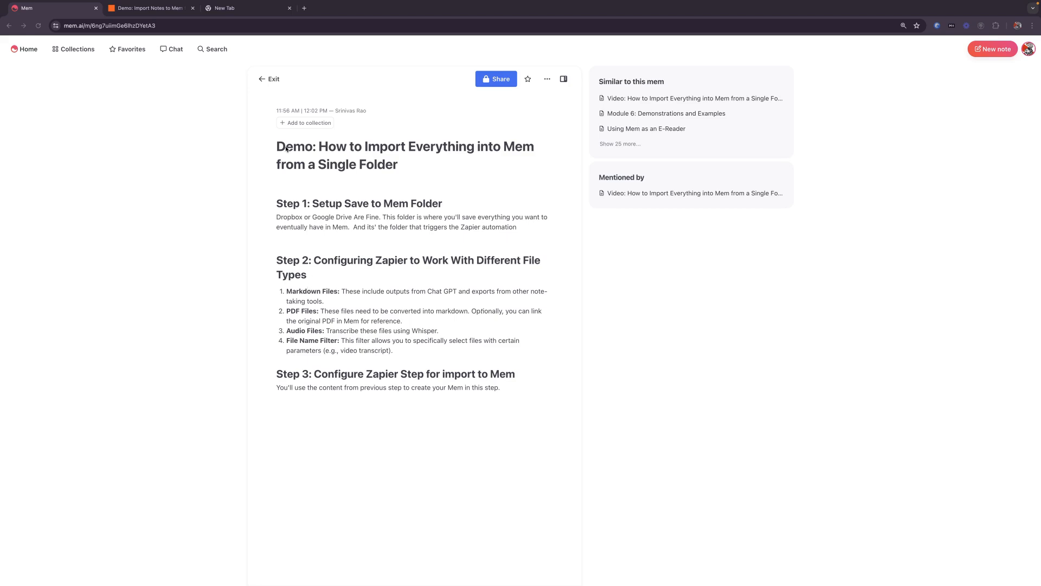
# Switch to the Zapier draft and examine the test records of the New File in Folder Dropbox trigger.
pyautogui.click(157, 9)
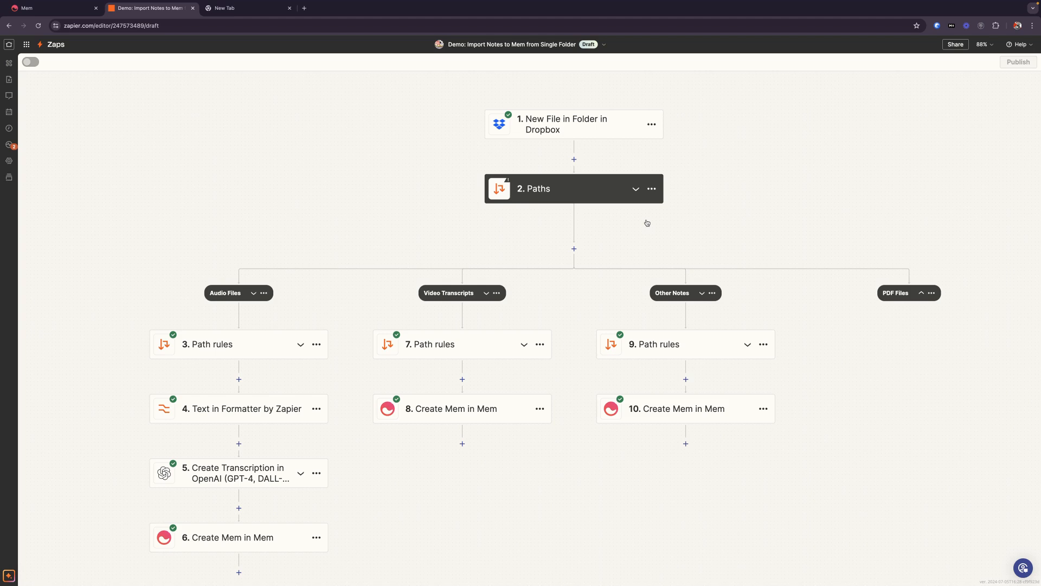
pyautogui.click(586, 132)
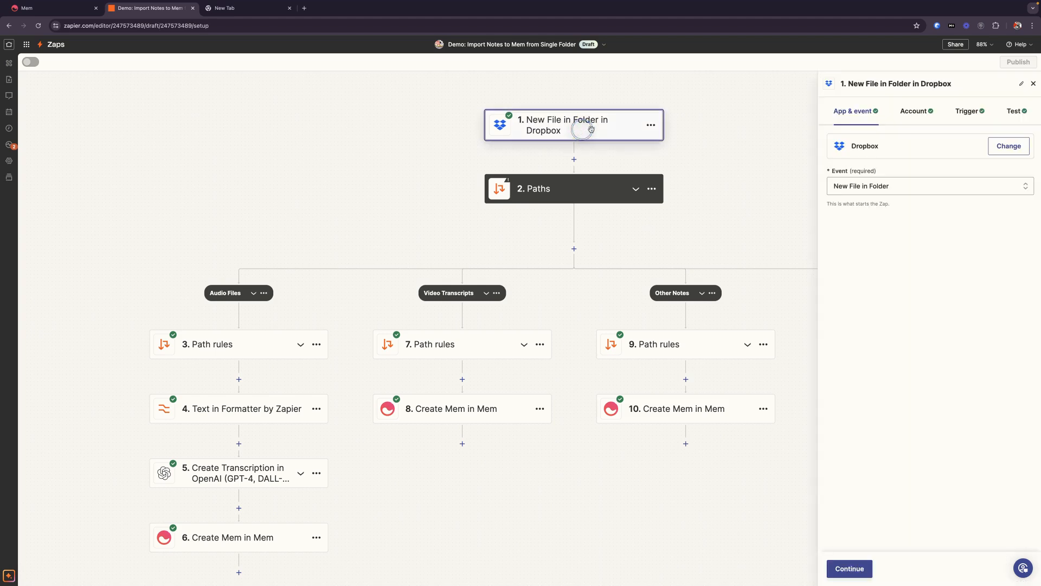
pyautogui.click(976, 119)
pyautogui.click(1014, 110)
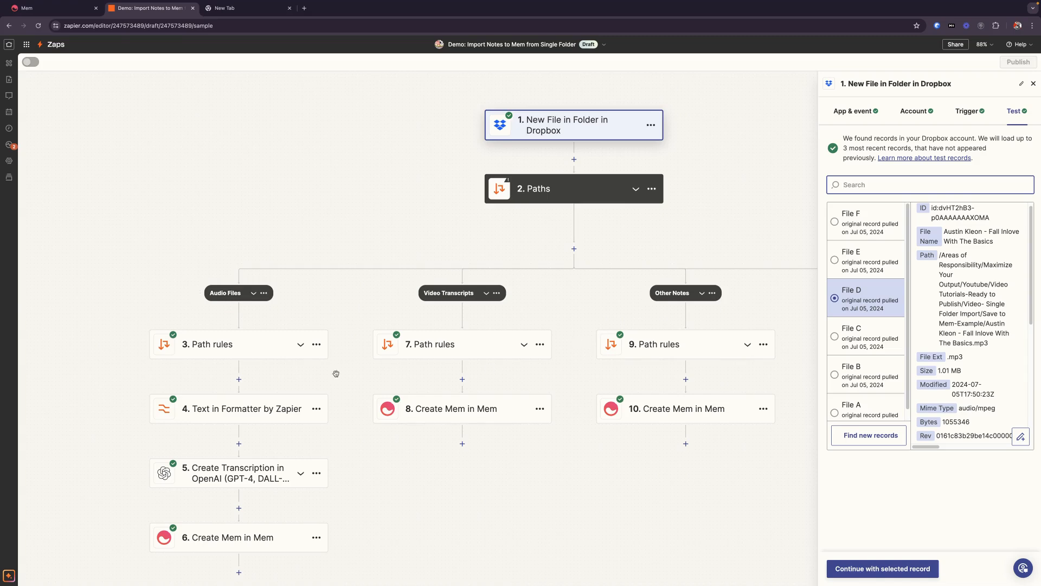
# Examine the Audio Files path rule, plus the text replacement settings and test output of the Formatter step below it.
pyautogui.click(249, 340)
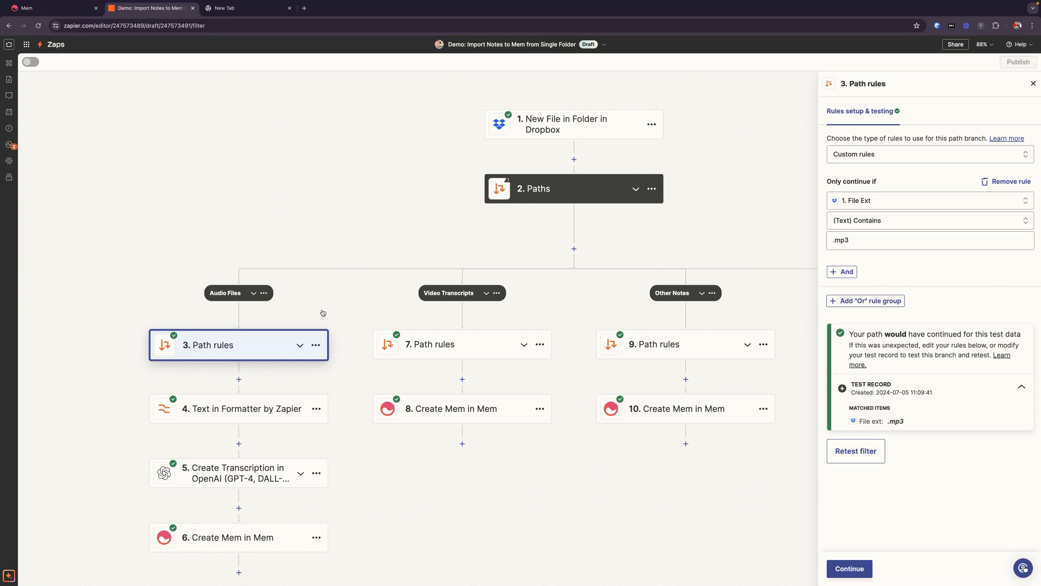
pyautogui.click(256, 411)
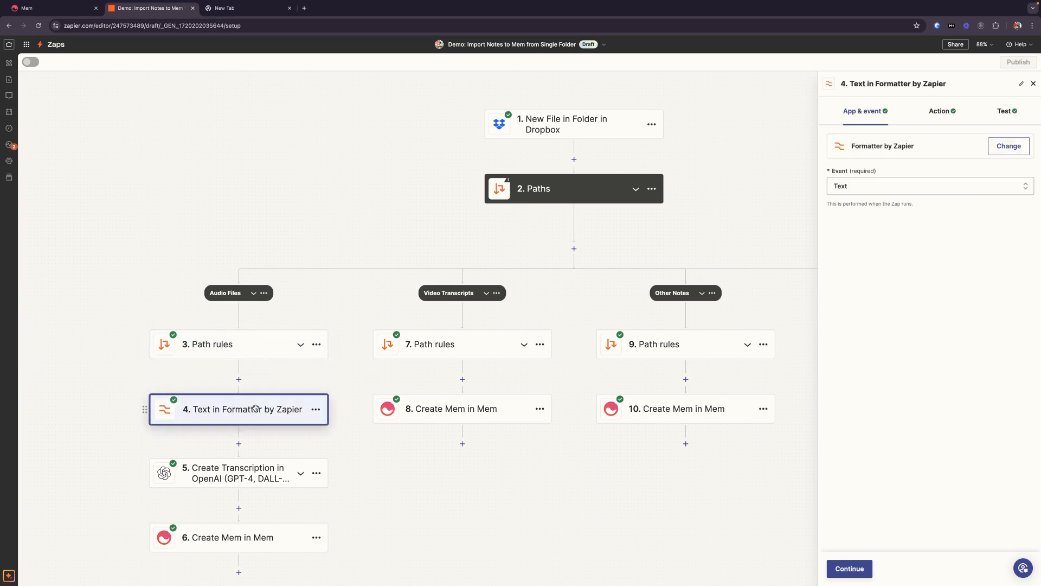
pyautogui.click(946, 118)
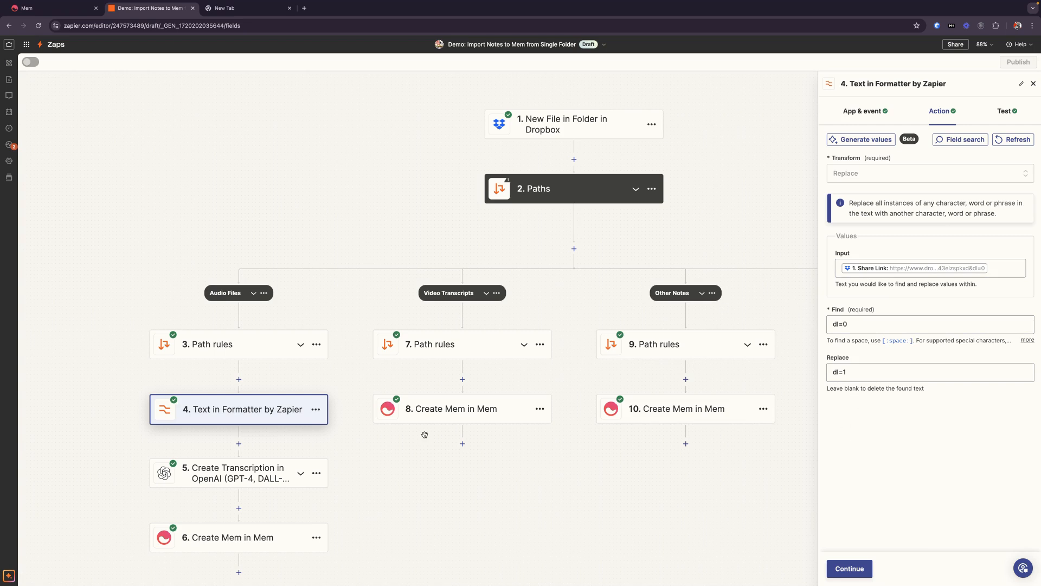
pyautogui.click(1004, 117)
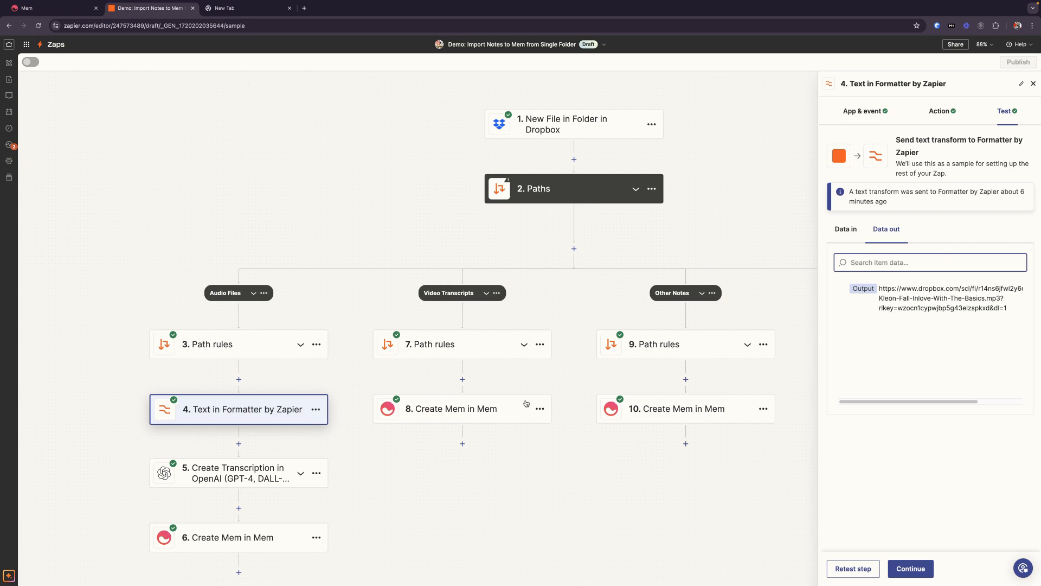
# Review the event, account, action settings and test data of the Create Transcription in OpenAI step.
pyautogui.click(224, 479)
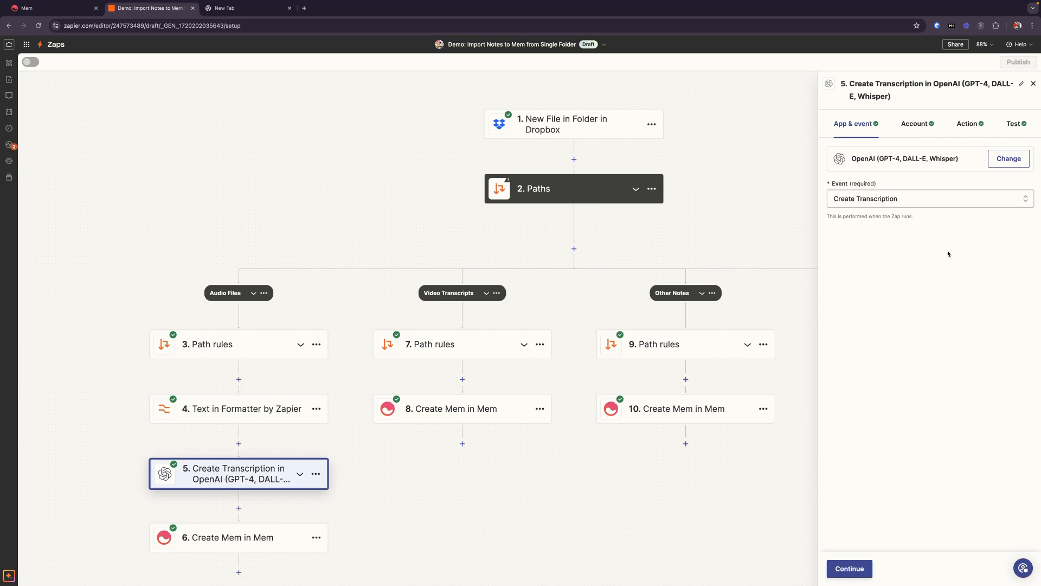
pyautogui.click(913, 122)
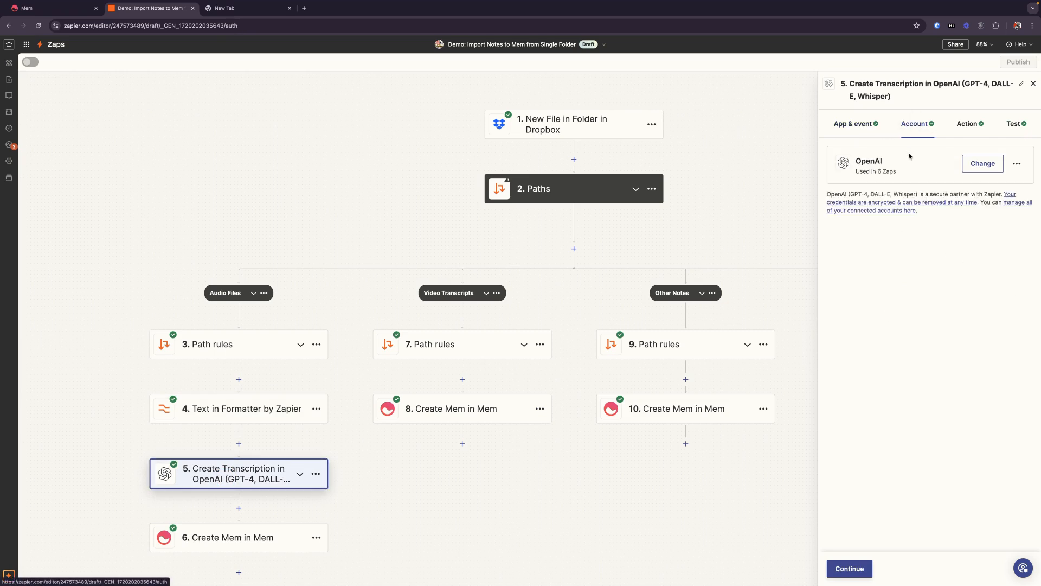
pyautogui.click(966, 124)
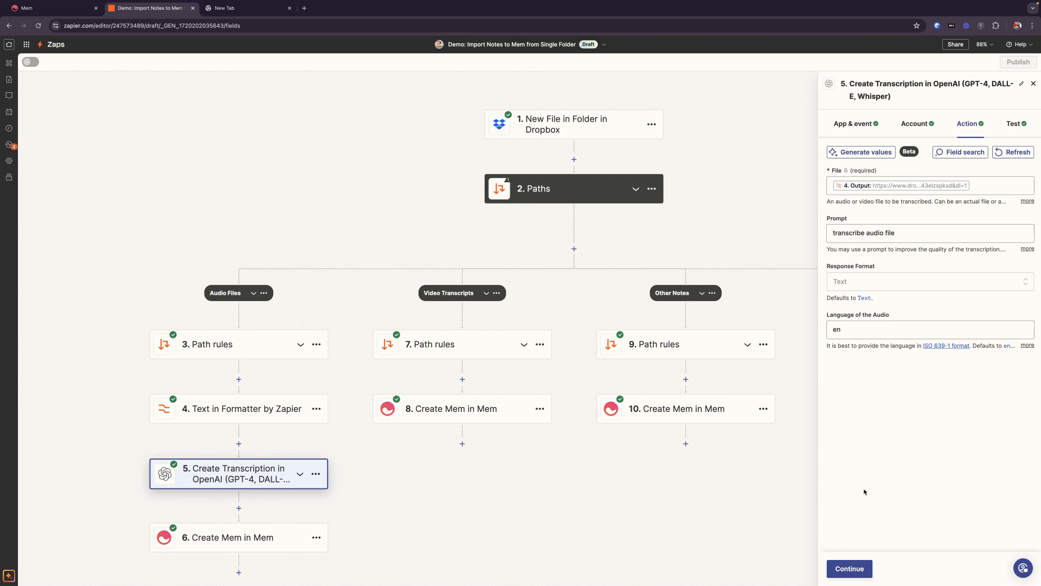
pyautogui.click(850, 568)
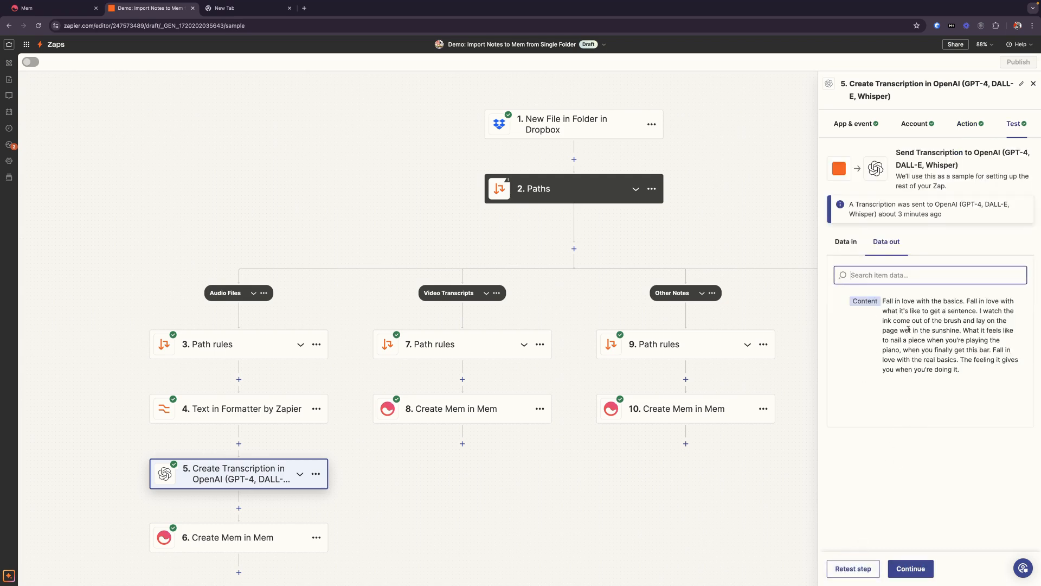
# Retest the OpenAI transcription step and view its output data.
pyautogui.click(851, 568)
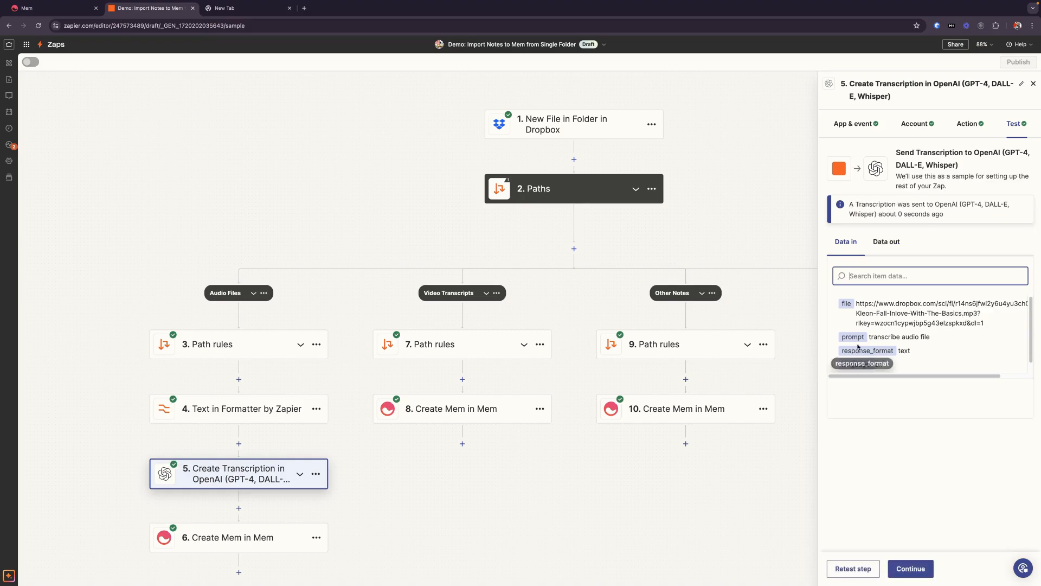
pyautogui.scroll(-1, 925, 356)
pyautogui.click(890, 243)
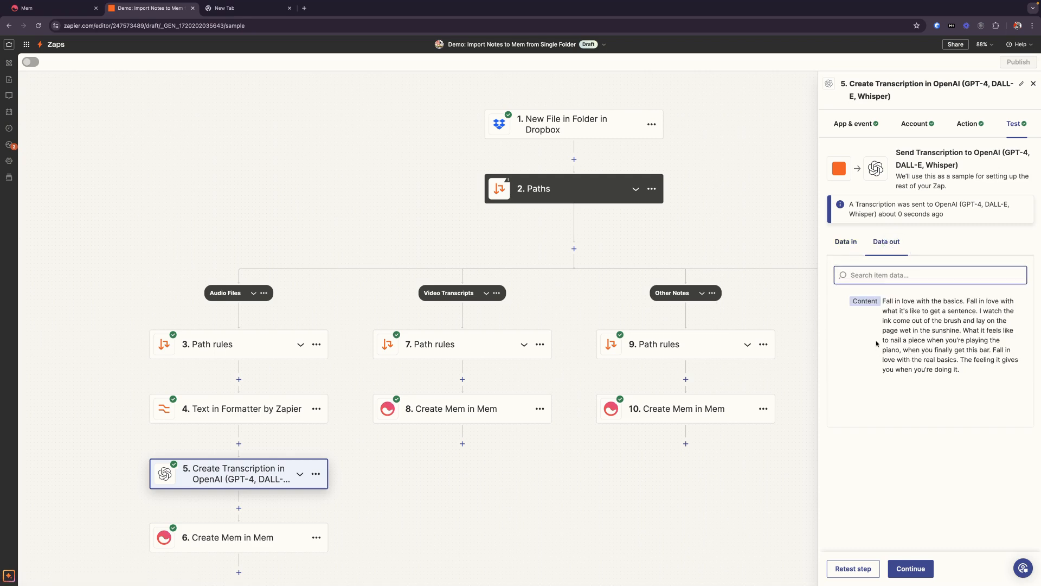
# Continue to the audio path's Create Mem action and insert the Dropbox File Name after the # in Mem Content.
pyautogui.click(908, 567)
pyautogui.click(928, 108)
pyautogui.click(968, 111)
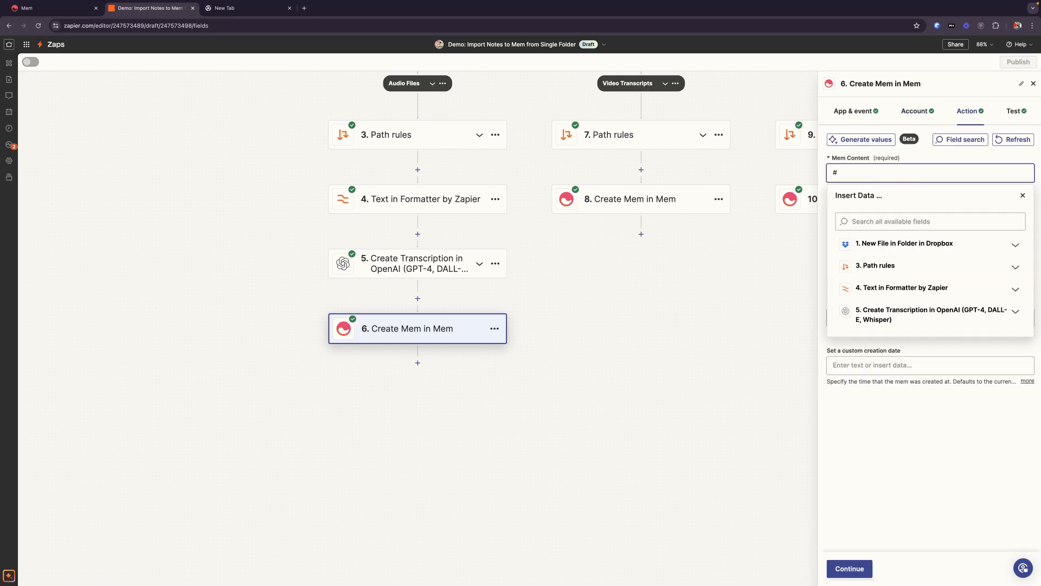
pyautogui.click(900, 243)
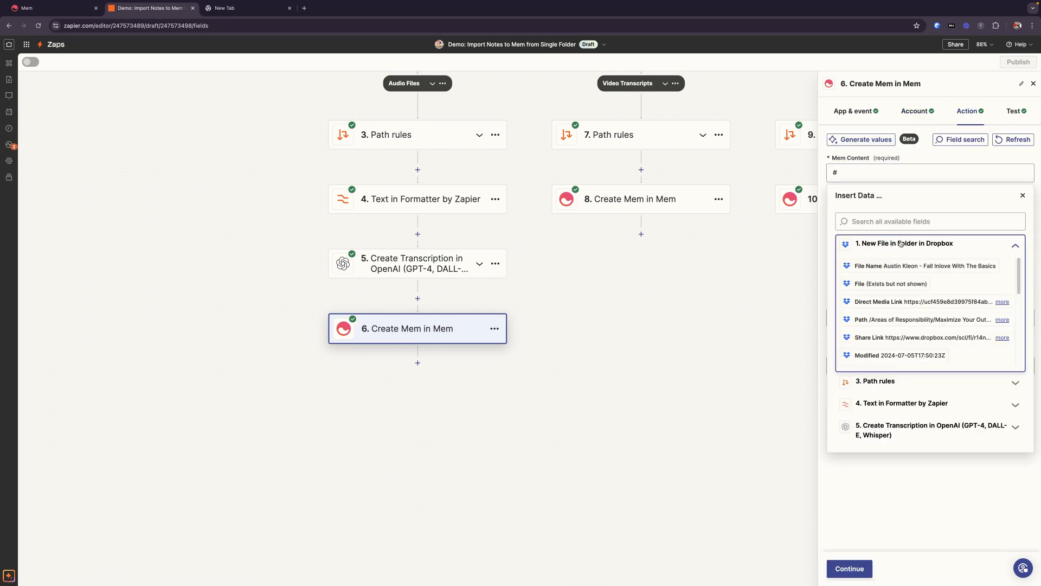
pyautogui.click(900, 265)
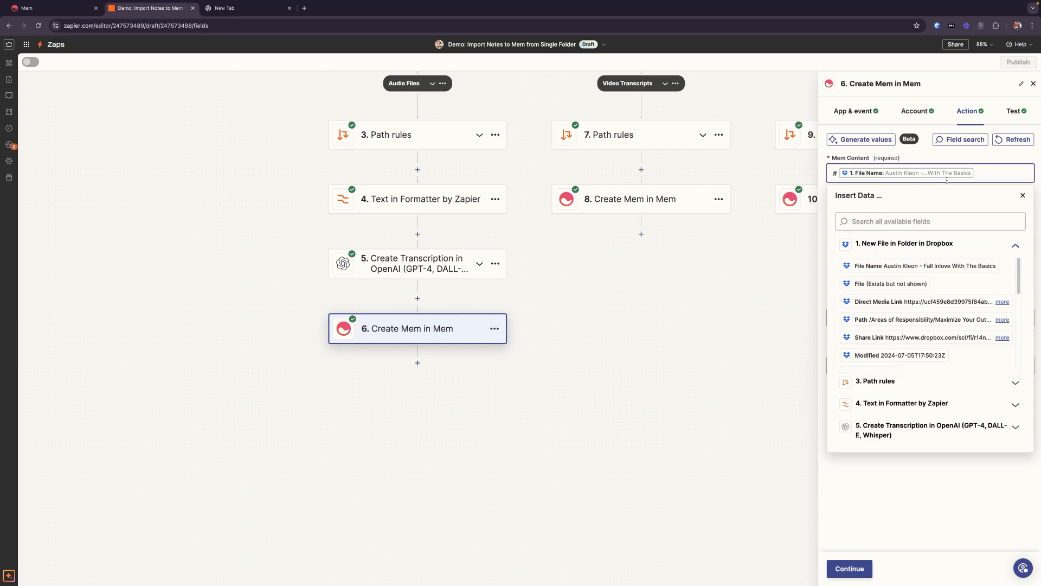
# Add the OpenAI transcription Content below the file name in Mem Content, separated by a blank line.
pyautogui.press('Return')
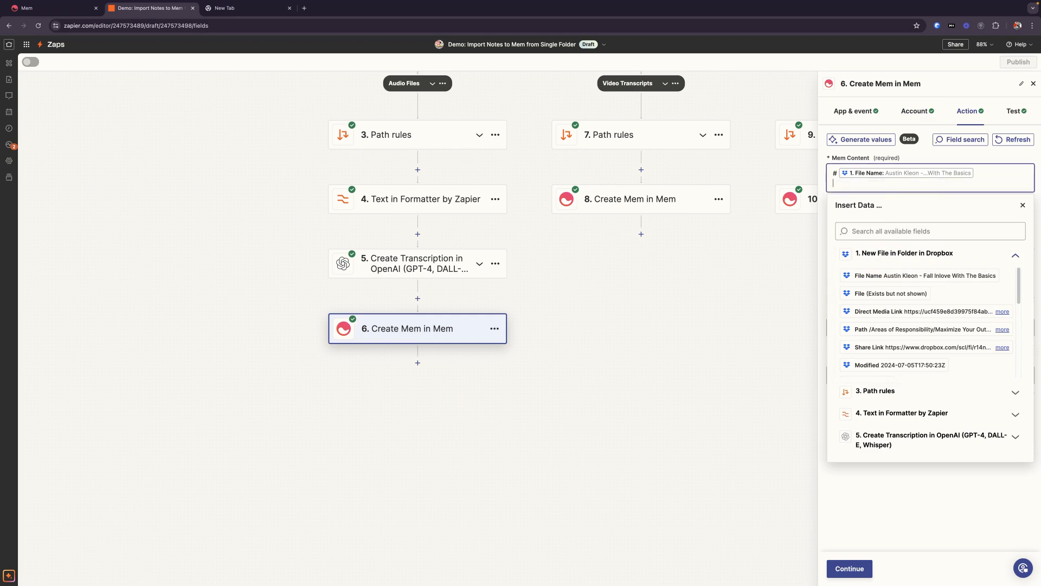
pyautogui.scroll(-5, 924, 292)
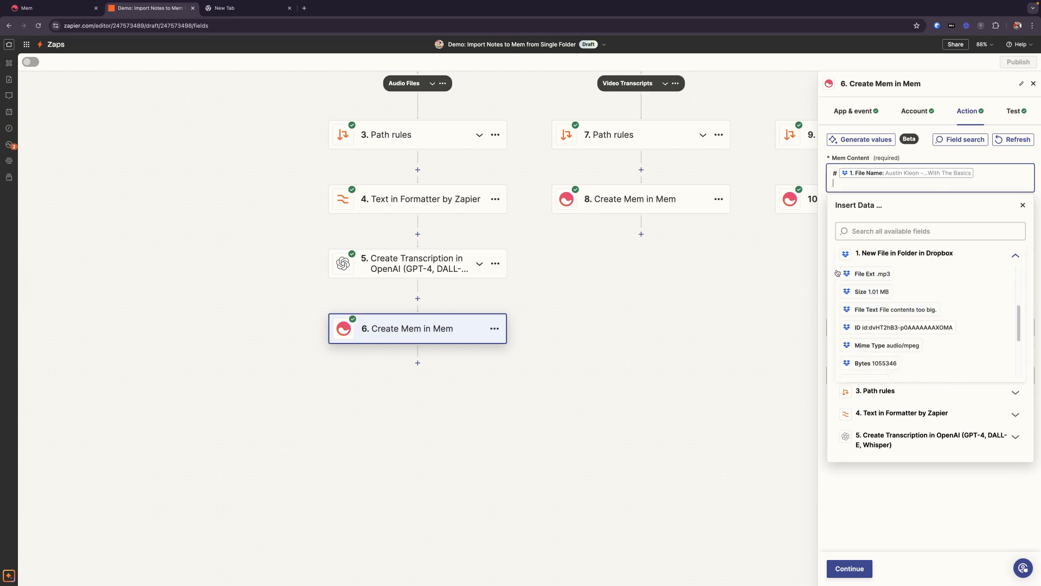
pyautogui.click(876, 211)
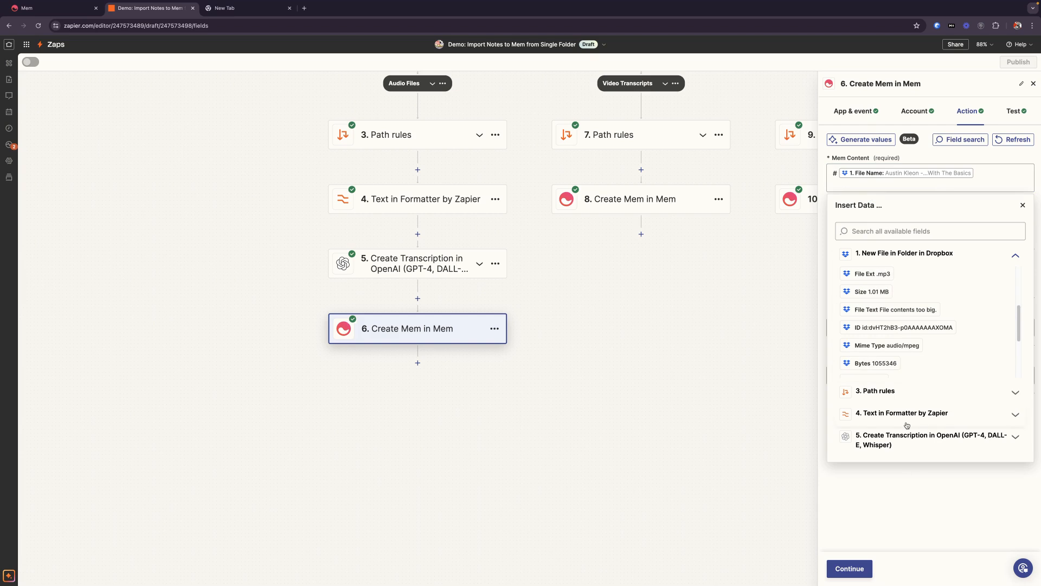
pyautogui.click(908, 439)
pyautogui.click(924, 462)
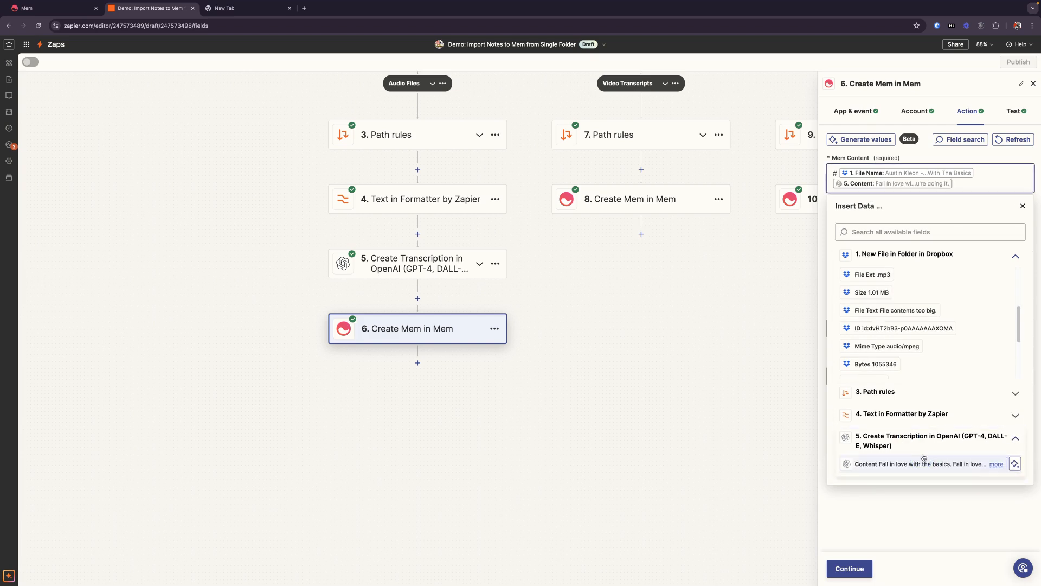
pyautogui.click(988, 175)
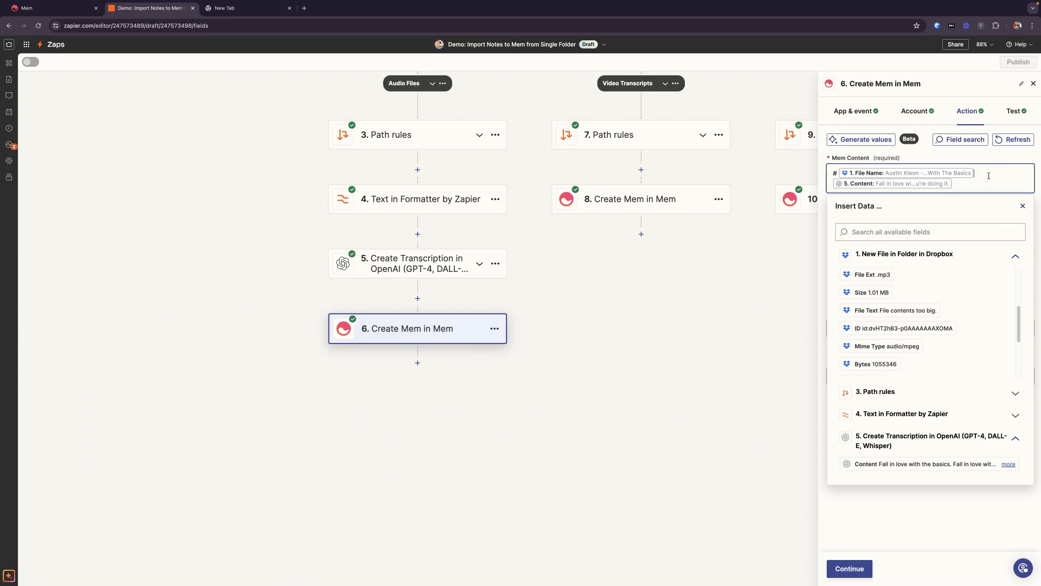
pyautogui.press('Return')
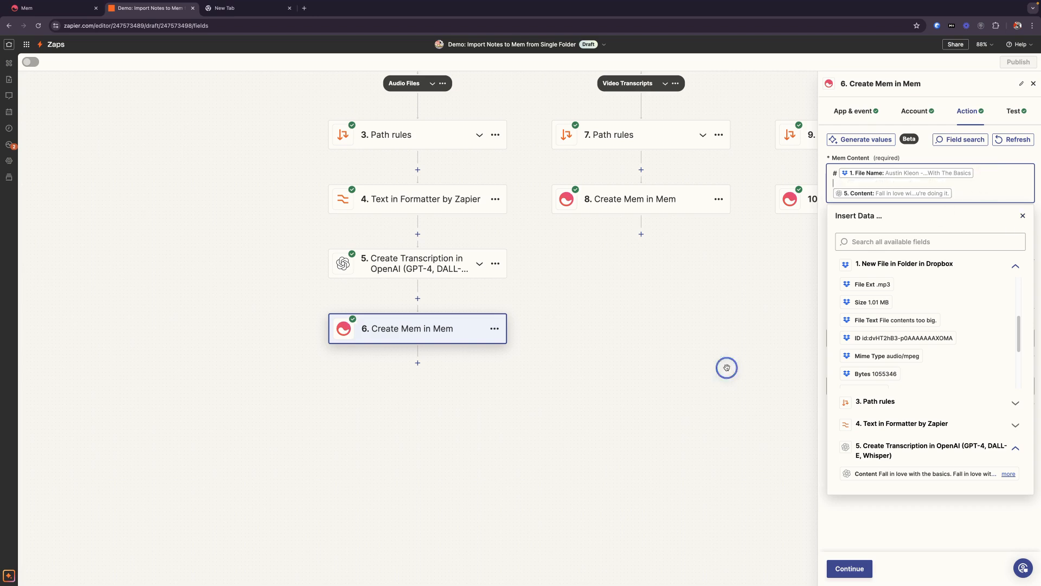
# Test the audio path's Create Mem step and open the resulting mem's URL from the output data.
pyautogui.click(726, 367)
pyautogui.click(850, 568)
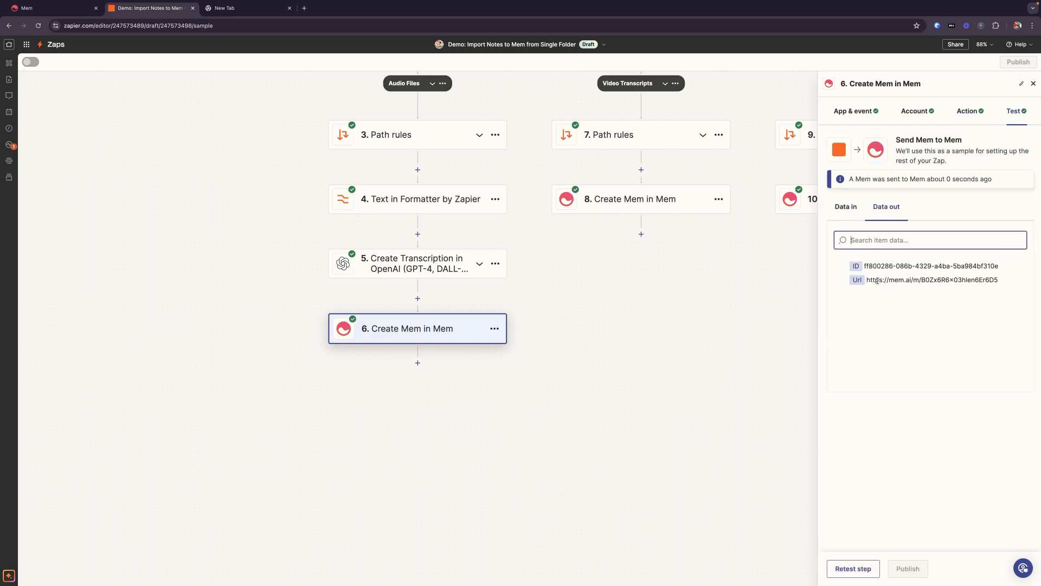
pyautogui.moveTo(865, 282); pyautogui.dragTo(932, 283)
pyautogui.moveTo(999, 281); pyautogui.dragTo(867, 278)
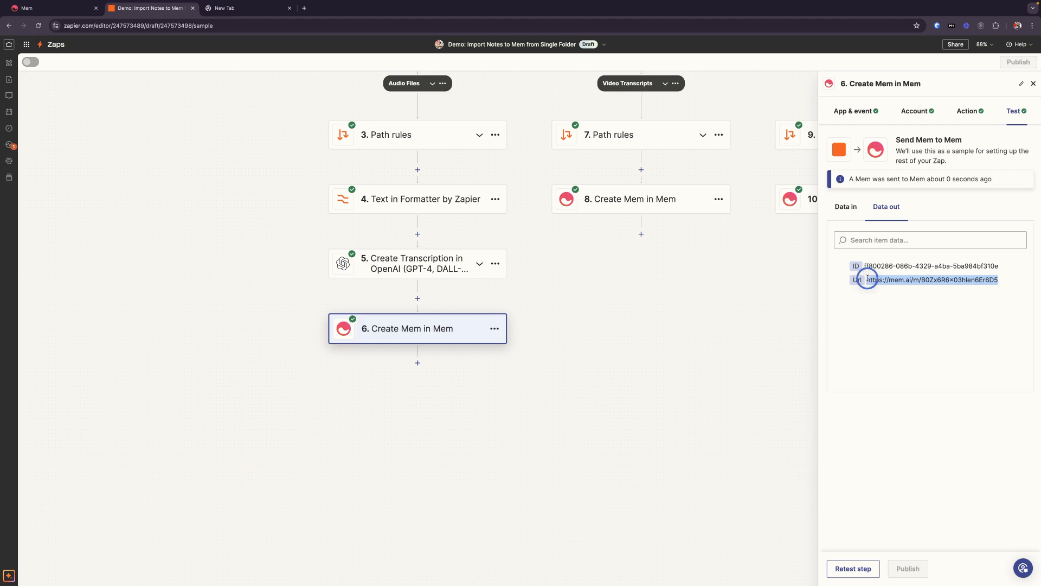
pyautogui.rightClick(867, 279)
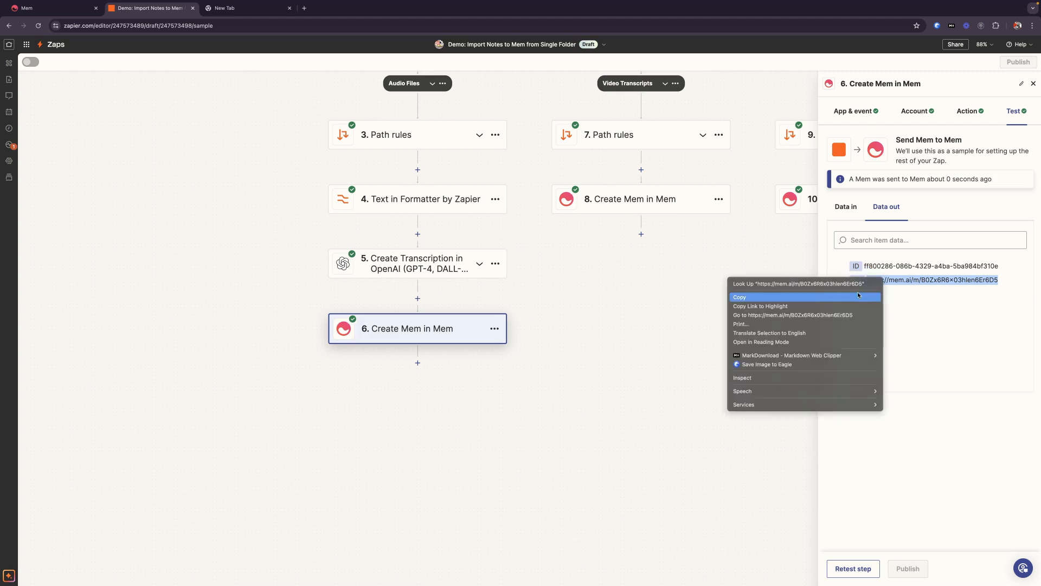
pyautogui.click(837, 315)
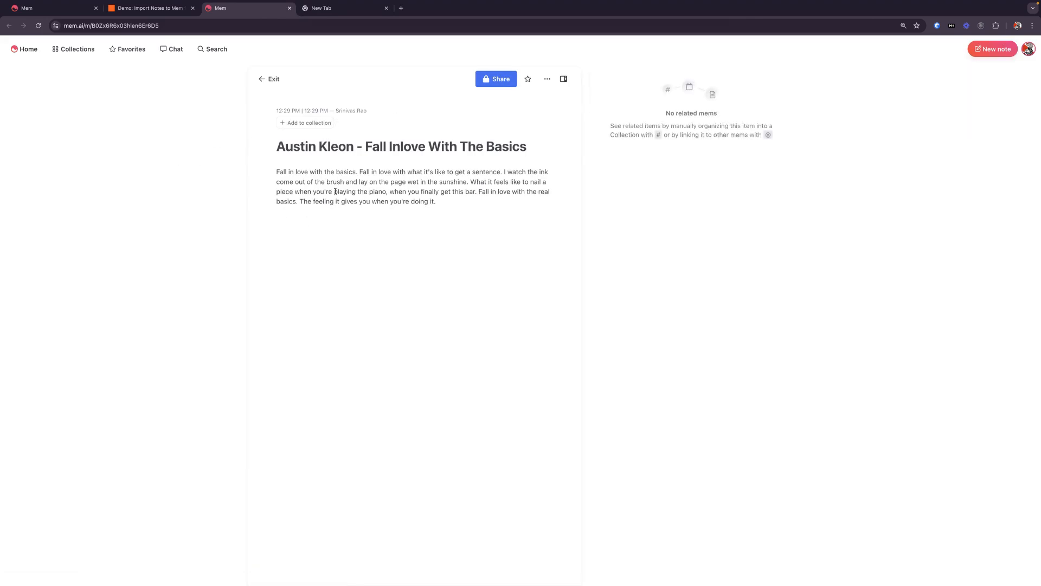
# Return from the mem to the Zap editor and close the Create Mem step's settings.
pyautogui.click(149, 8)
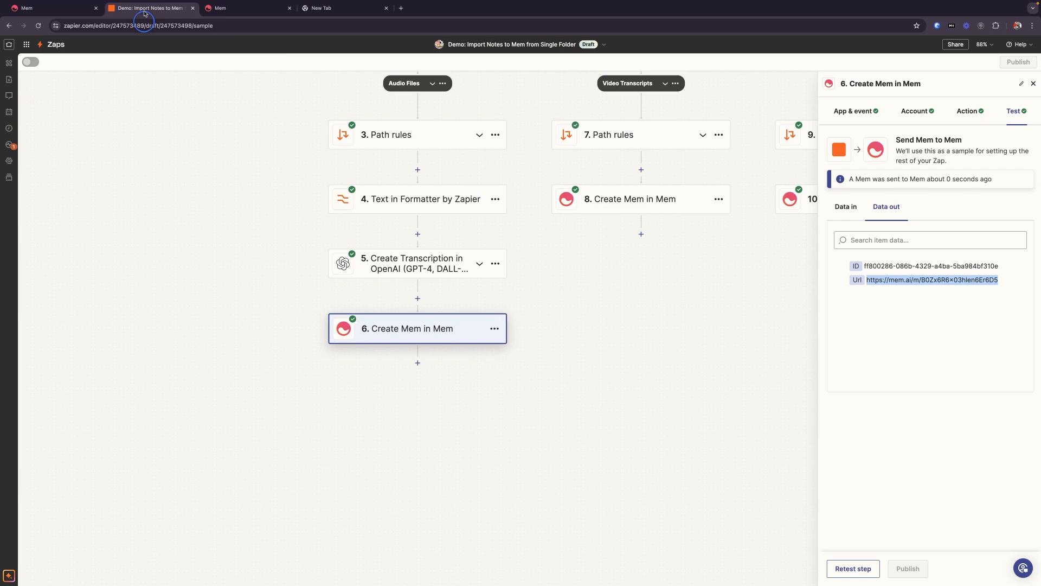
pyautogui.scroll(1, 578, 323)
pyautogui.moveTo(696, 373); pyautogui.dragTo(560, 385)
pyautogui.moveTo(690, 347); pyautogui.dragTo(588, 353)
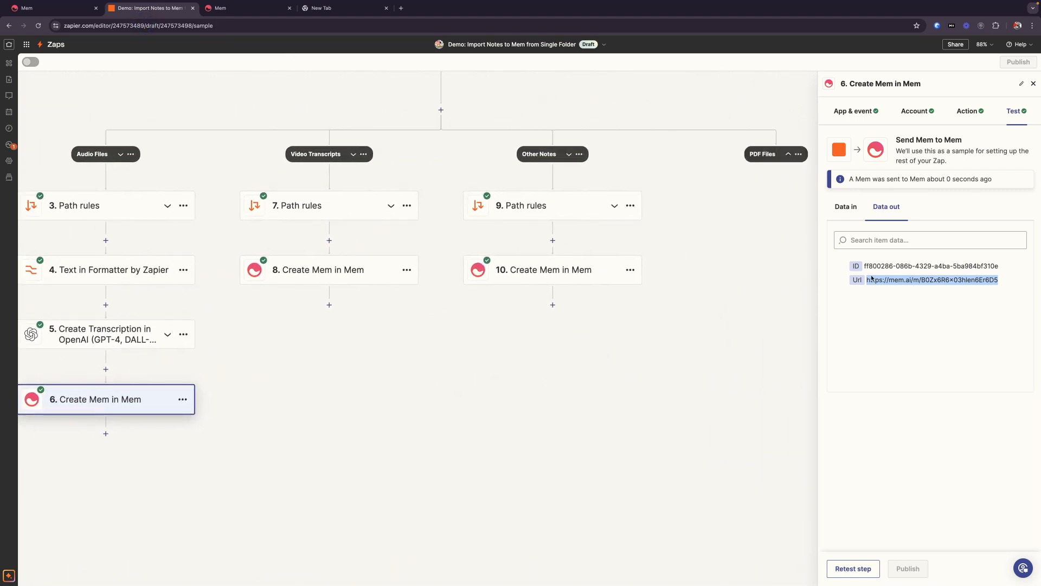
pyautogui.click(1033, 84)
# Open the Dropbox New File in Folder trigger and go to its test records.
pyautogui.moveTo(646, 245); pyautogui.dragTo(704, 402)
pyautogui.click(546, 161)
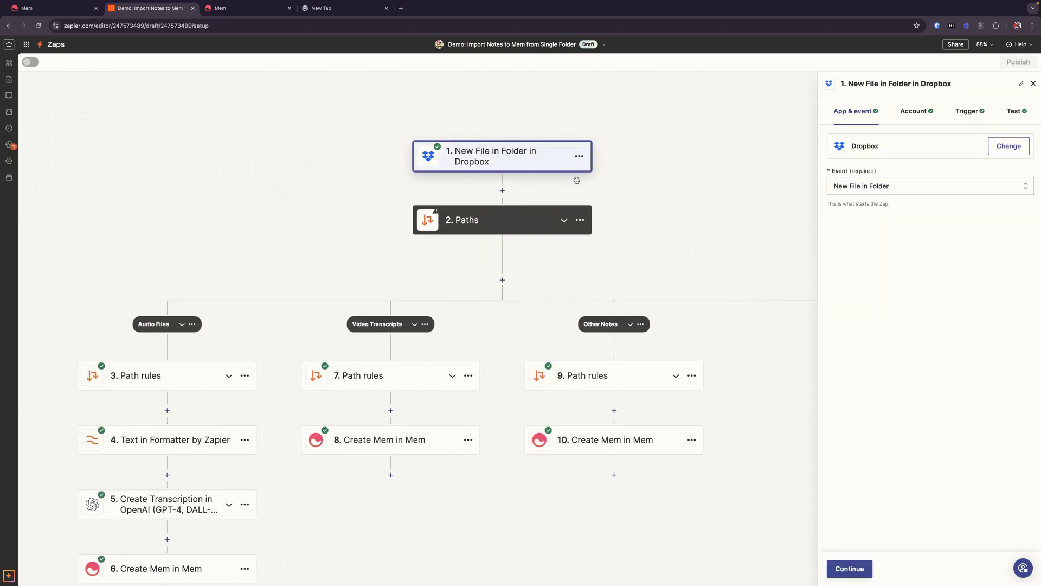
pyautogui.click(916, 111)
pyautogui.click(970, 113)
pyautogui.click(1014, 111)
# Examine the Dropbox trigger's loaded test records, File A through File F, for a PDF file.
pyautogui.click(884, 268)
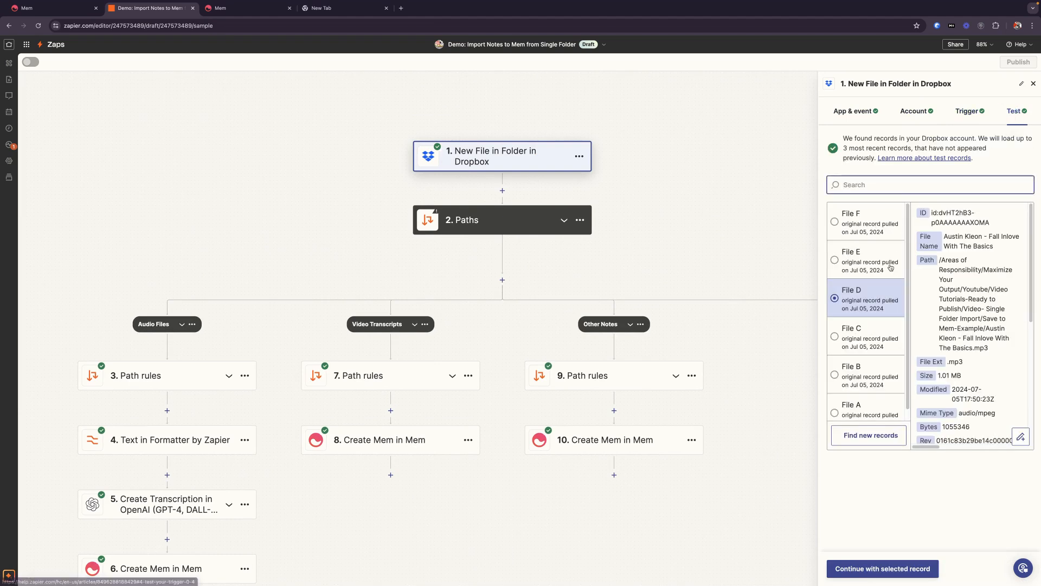
pyautogui.click(885, 349)
pyautogui.click(865, 371)
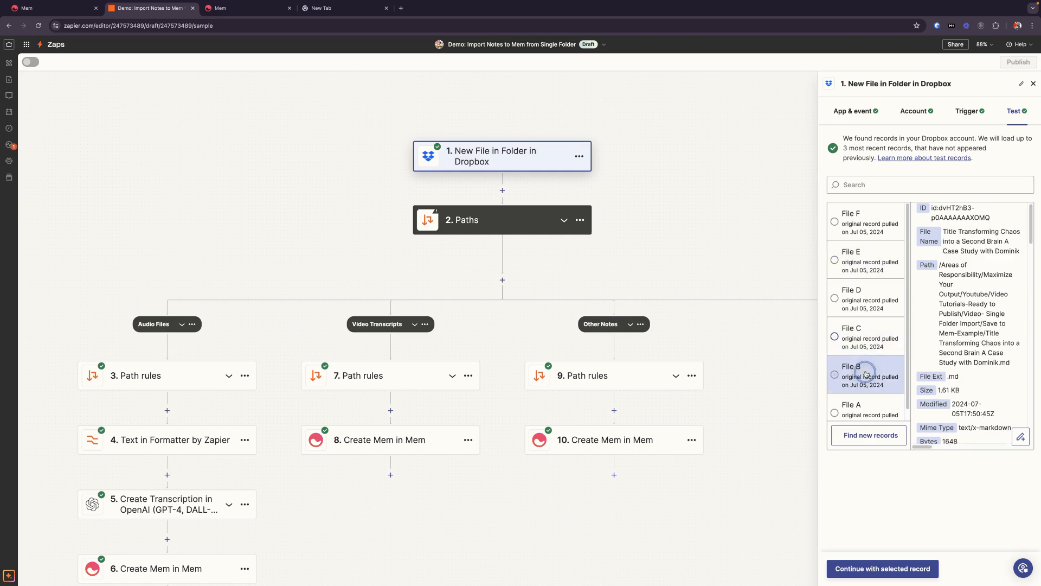
pyautogui.scroll(-1, 872, 352)
pyautogui.click(880, 327)
pyautogui.click(872, 298)
pyautogui.click(870, 251)
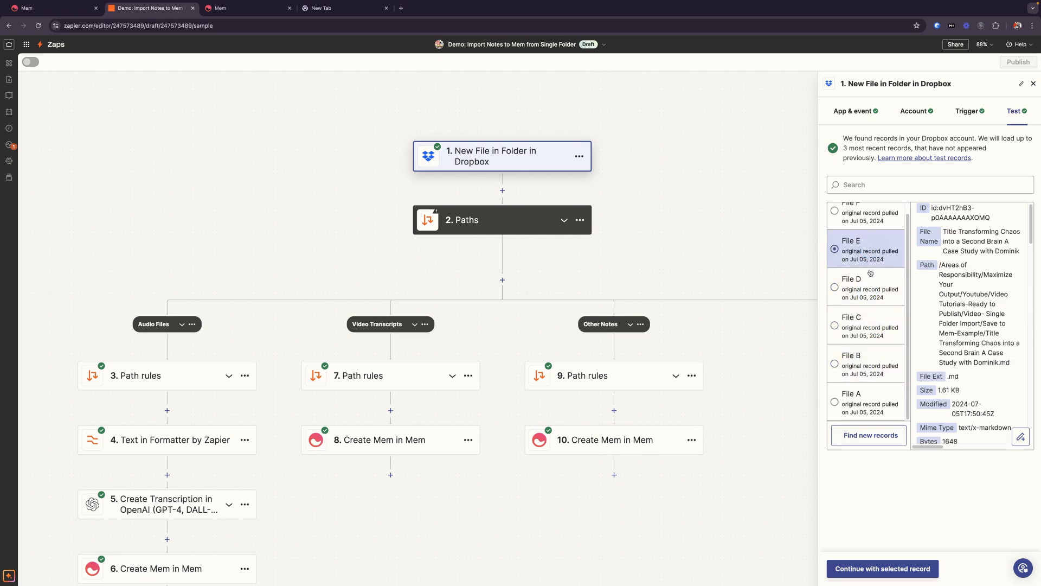
pyautogui.scroll(1, 877, 304)
pyautogui.click(871, 232)
pyautogui.scroll(-6, 960, 378)
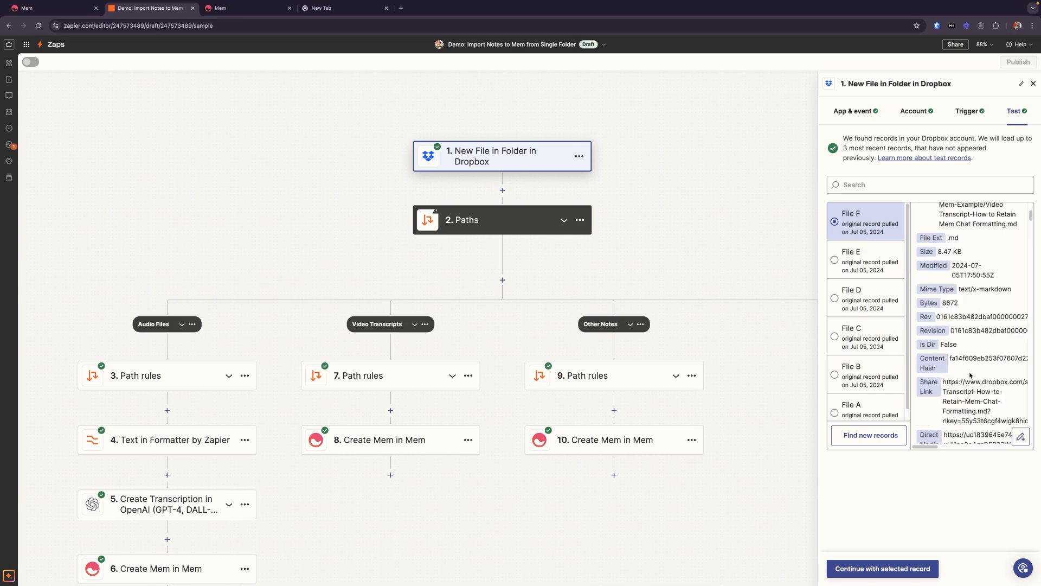
pyautogui.click(871, 389)
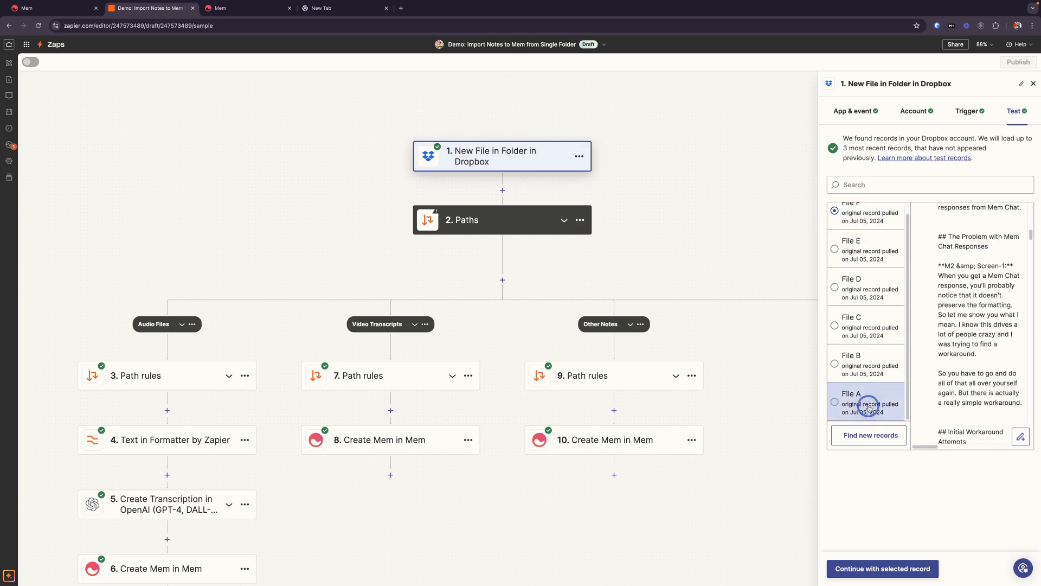
# Find new records for the Dropbox trigger and examine the details of File H.
pyautogui.click(862, 435)
pyautogui.scroll(1, 876, 331)
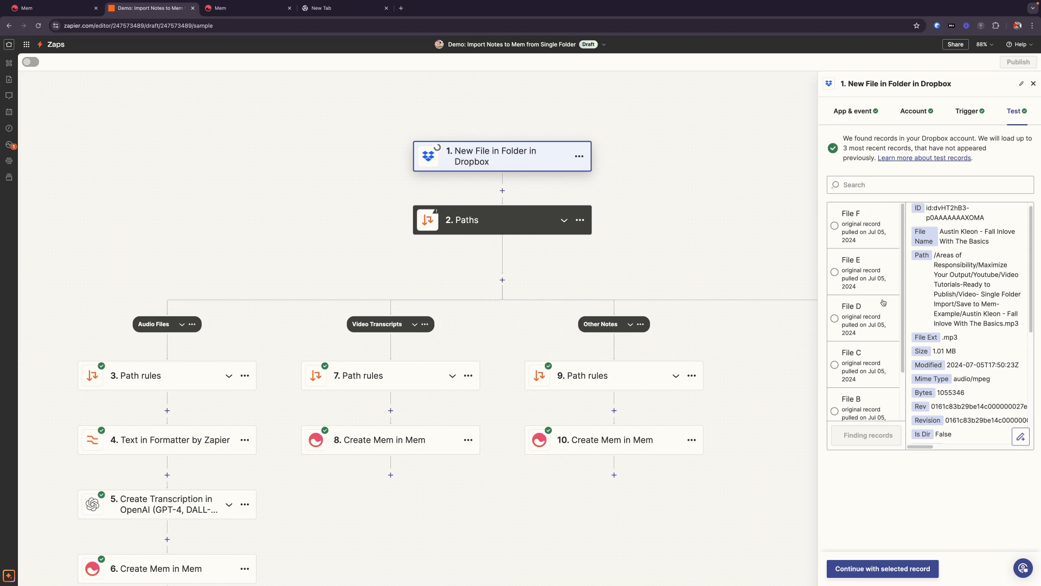
pyautogui.click(872, 260)
pyautogui.scroll(-3, 950, 351)
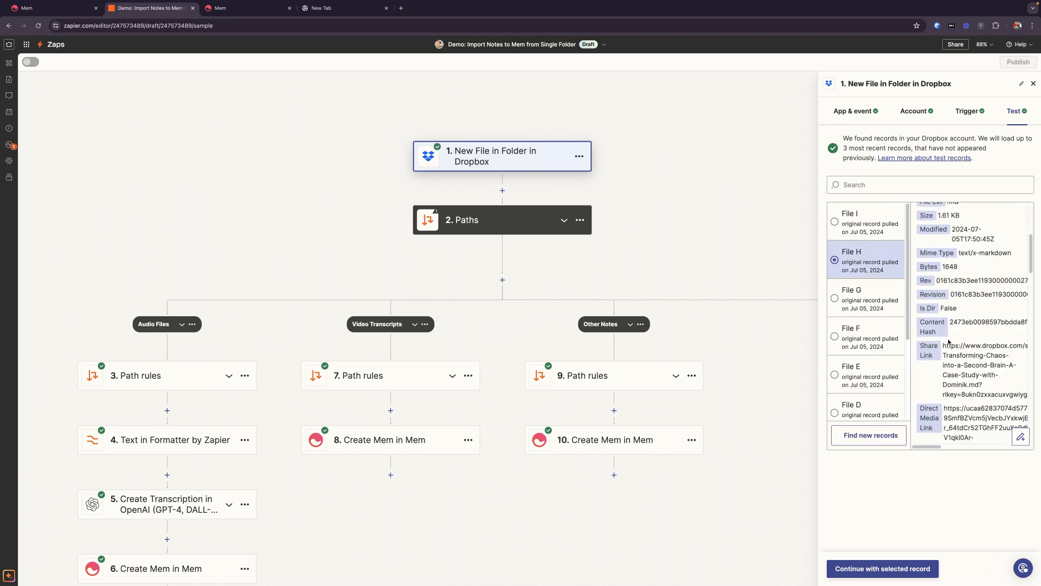
pyautogui.scroll(-1, 938, 341)
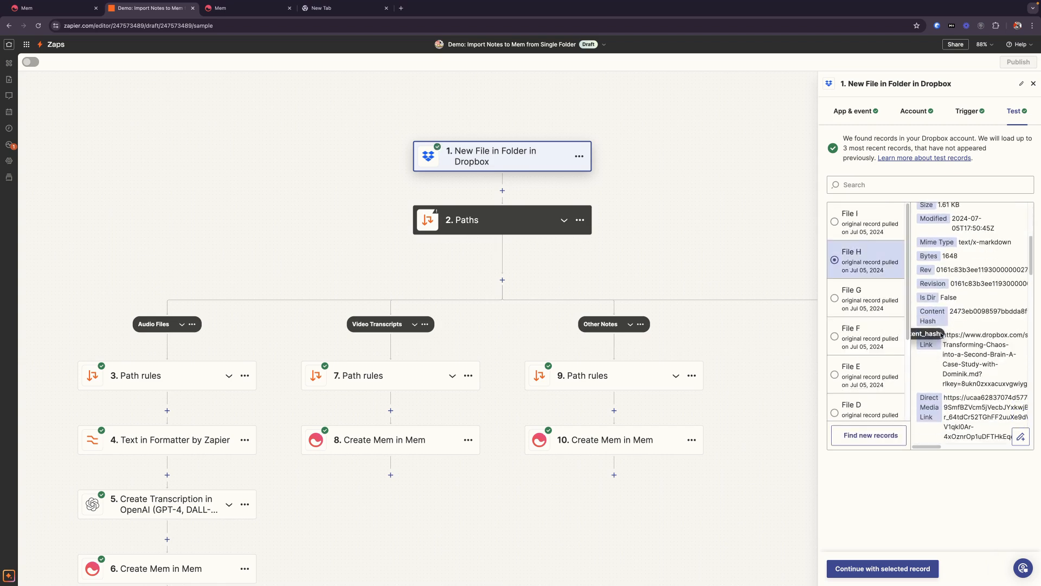
# Check the other records in the refreshed list, from File G down to File A and back up to File I, for a PDF.
pyautogui.click(892, 298)
pyautogui.scroll(-1, 952, 355)
pyautogui.click(883, 340)
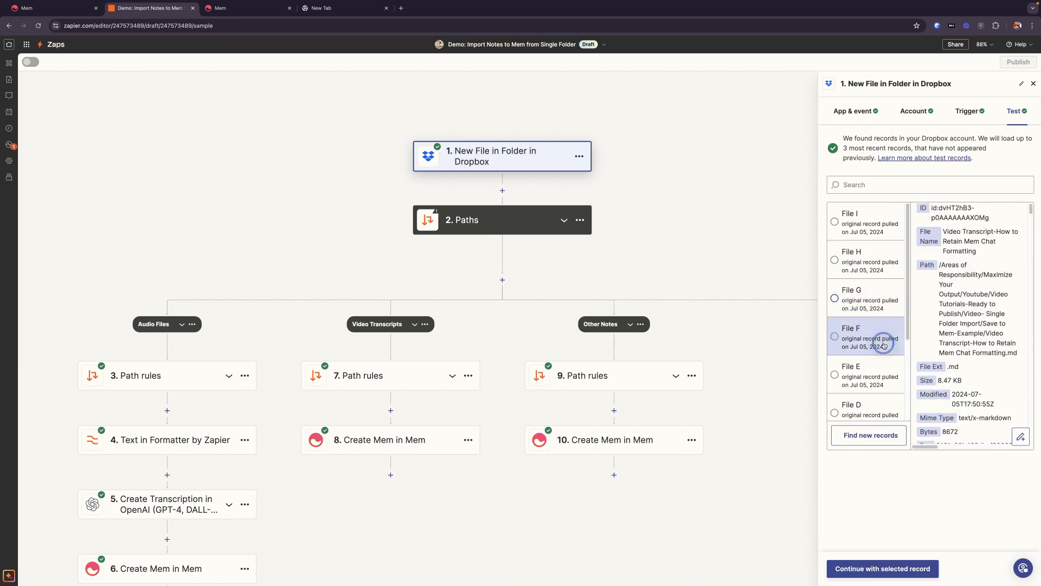
pyautogui.scroll(-2, 867, 371)
pyautogui.click(872, 404)
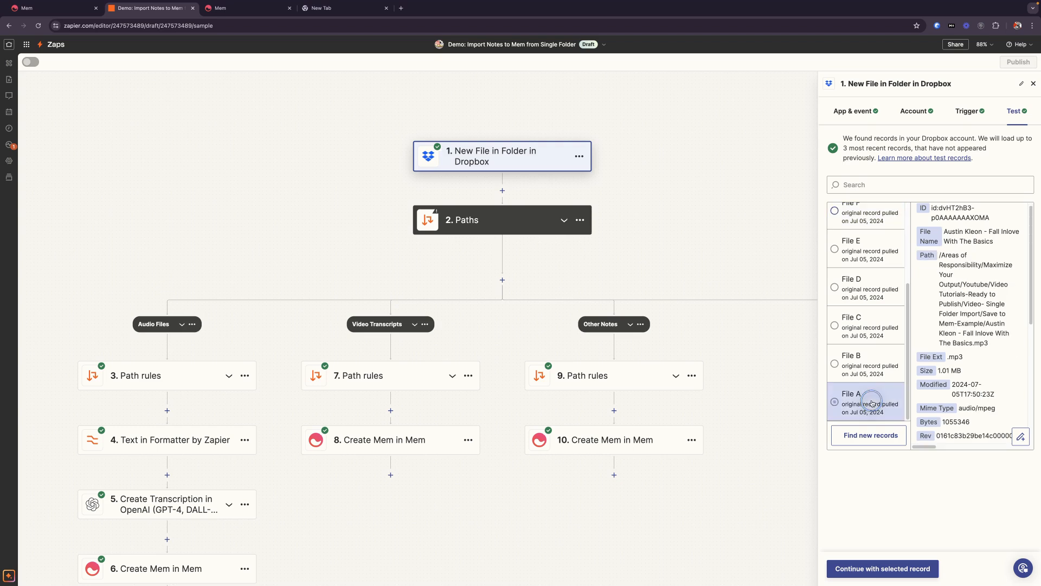
pyautogui.click(870, 380)
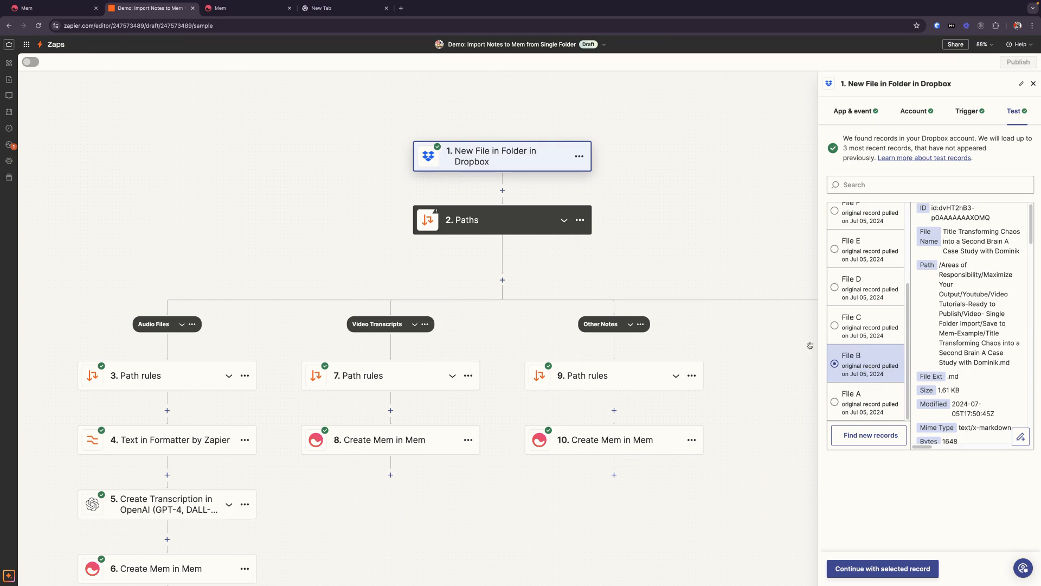
pyautogui.click(857, 287)
pyautogui.click(864, 251)
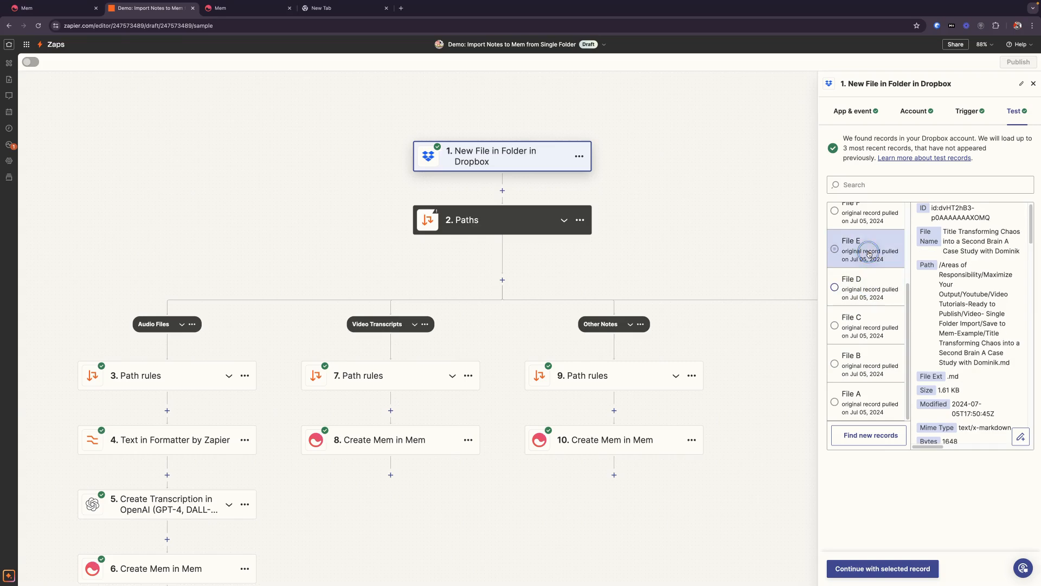
pyautogui.scroll(3, 869, 233)
pyautogui.click(869, 230)
pyautogui.click(874, 277)
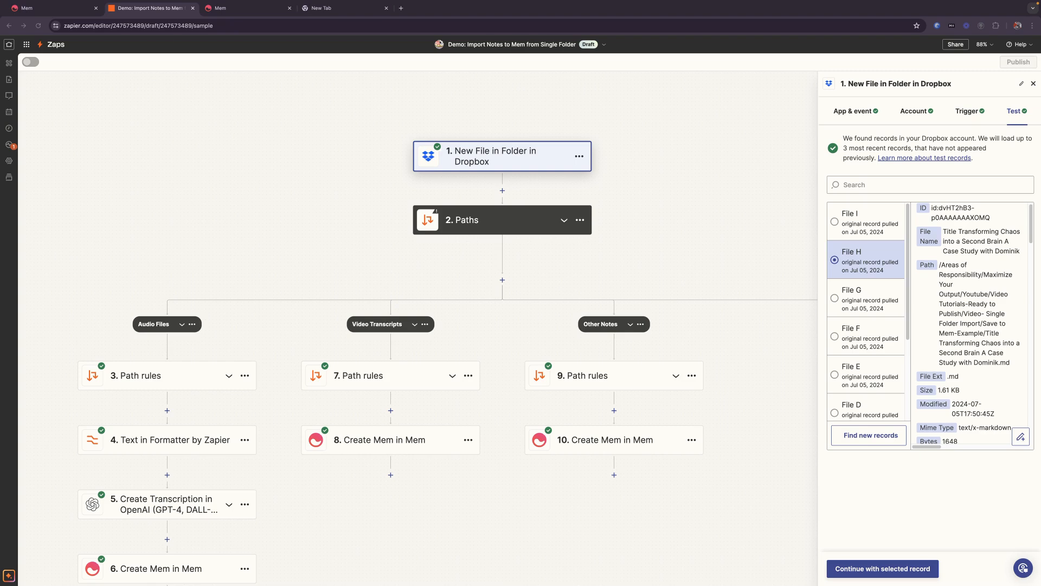
# Switch to Finder and duplicate Video Example-ConvertPDF.pdf in the Save to Mem-Example folder.
pyautogui.hotkey('ctrl', 'Left')
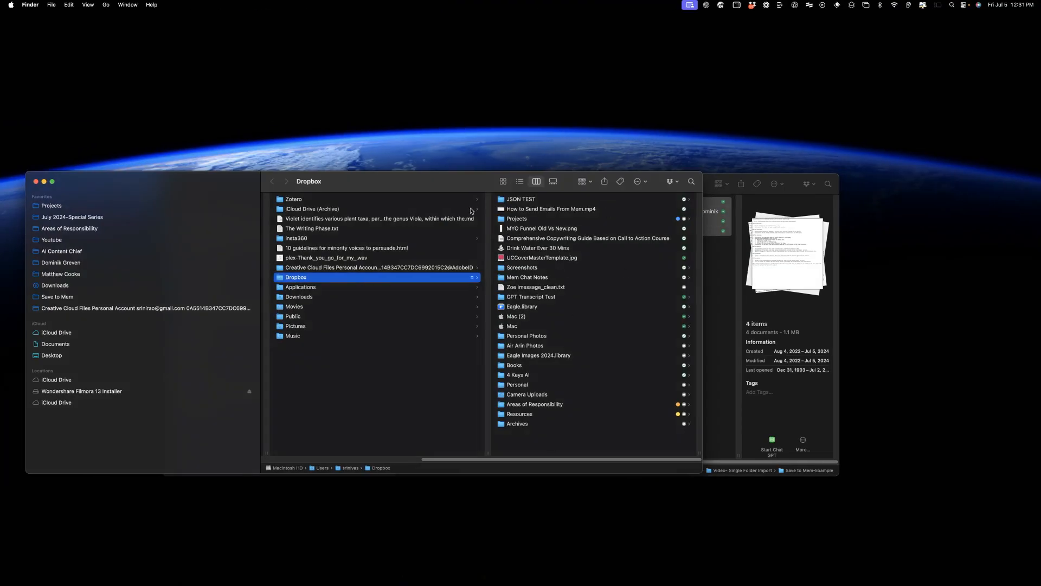
pyautogui.moveTo(575, 187); pyautogui.dragTo(554, 187)
pyautogui.moveTo(427, 180); pyautogui.dragTo(205, 405)
pyautogui.click(691, 291)
pyautogui.click(628, 231)
pyautogui.rightClick(628, 231)
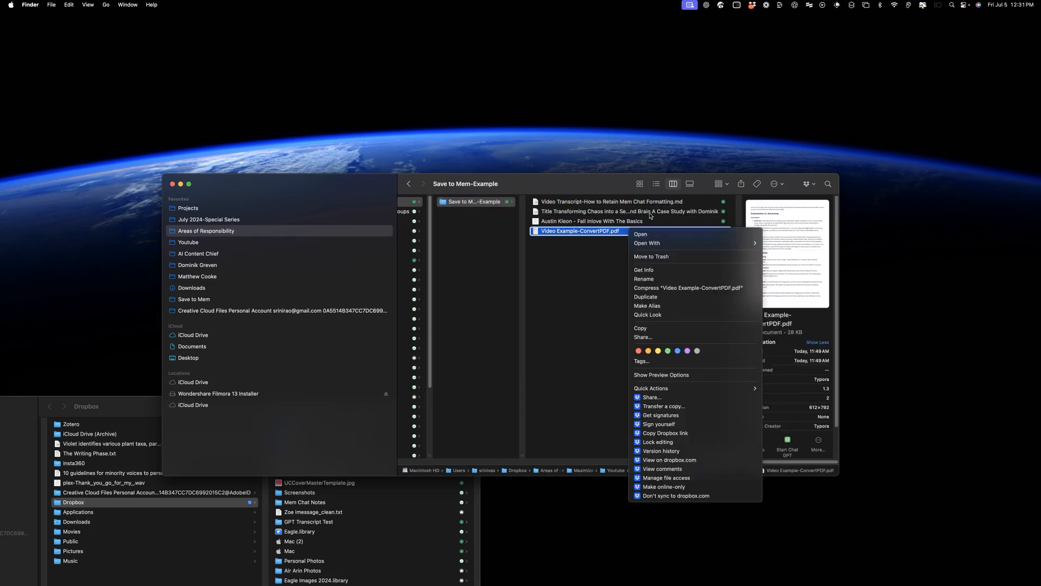
pyautogui.click(651, 295)
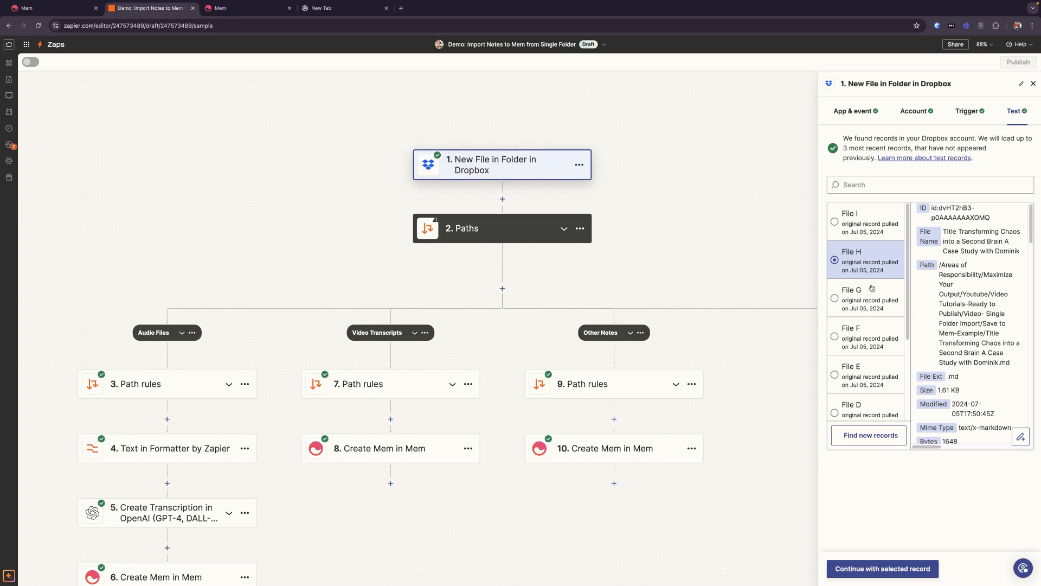
# Back in the Zap, find new Dropbox records and continue with File J, the Video Example-ConvertPDF copy, as the test record.
pyautogui.click(873, 228)
pyautogui.click(862, 437)
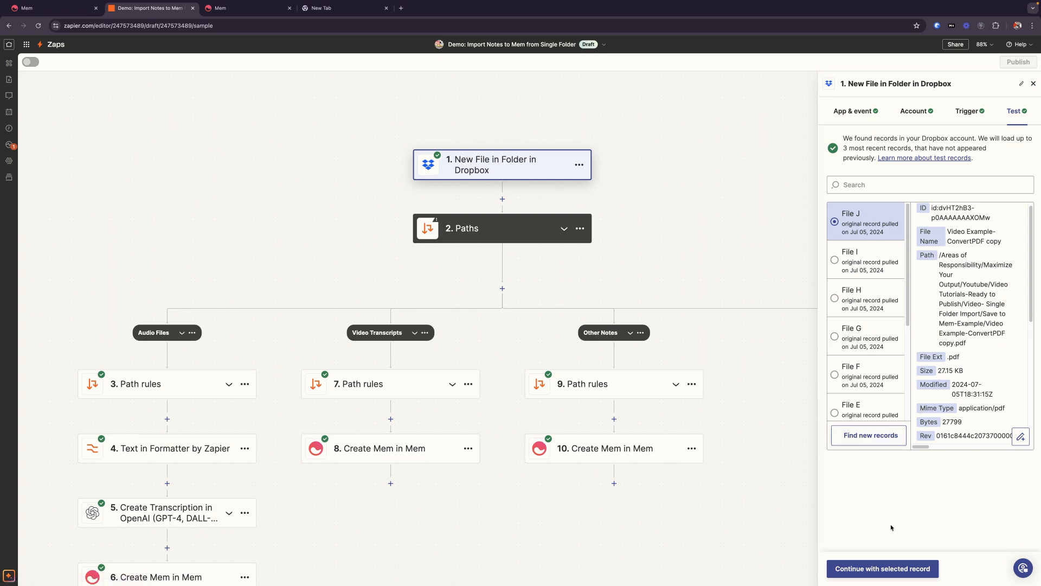
pyautogui.click(894, 569)
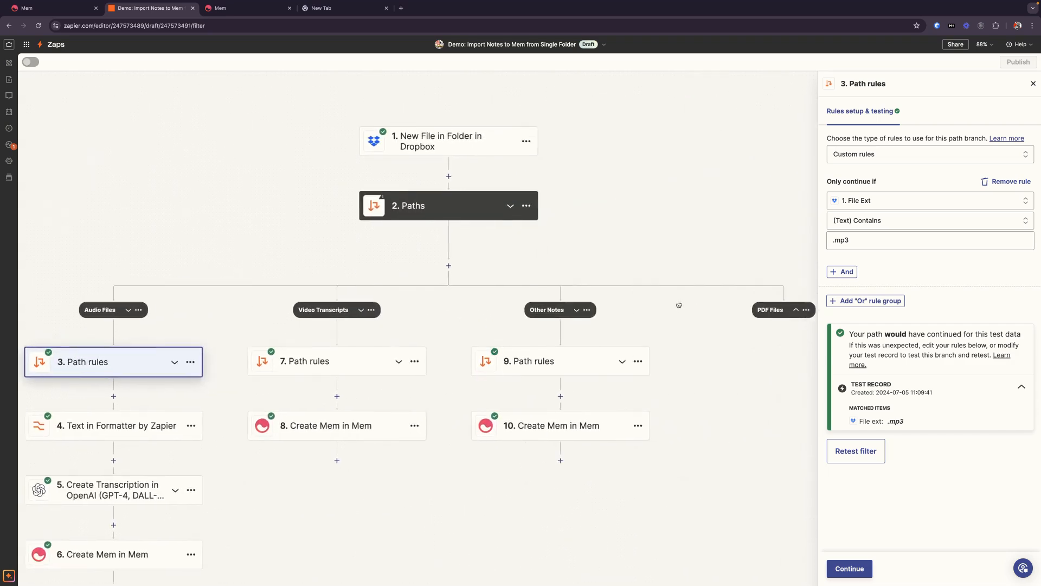
# Expand the PDF Files path and open its Path rules step.
pyautogui.moveTo(679, 305); pyautogui.dragTo(568, 313)
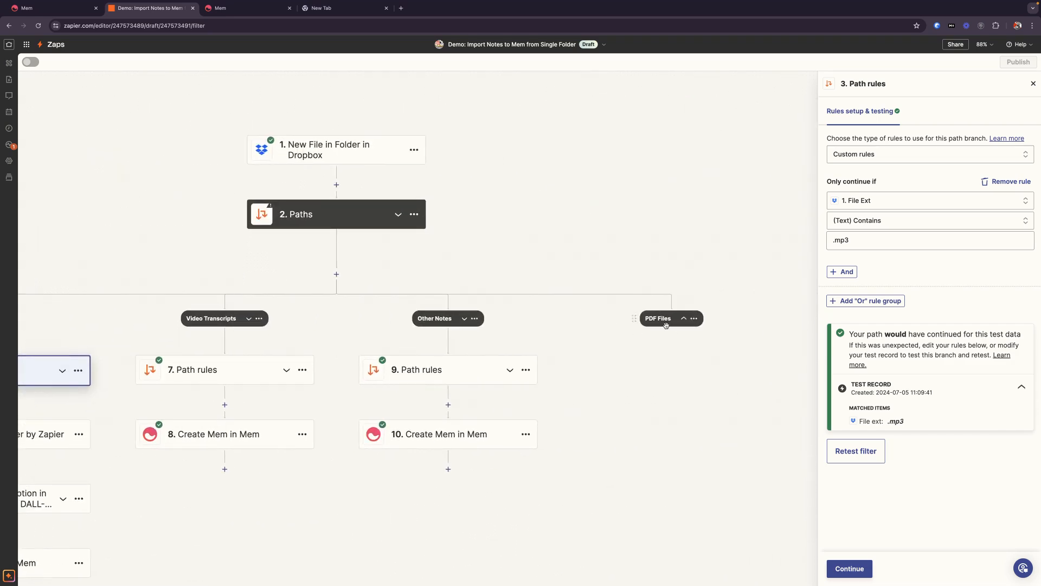
pyautogui.click(694, 318)
pyautogui.click(681, 373)
pyautogui.click(684, 319)
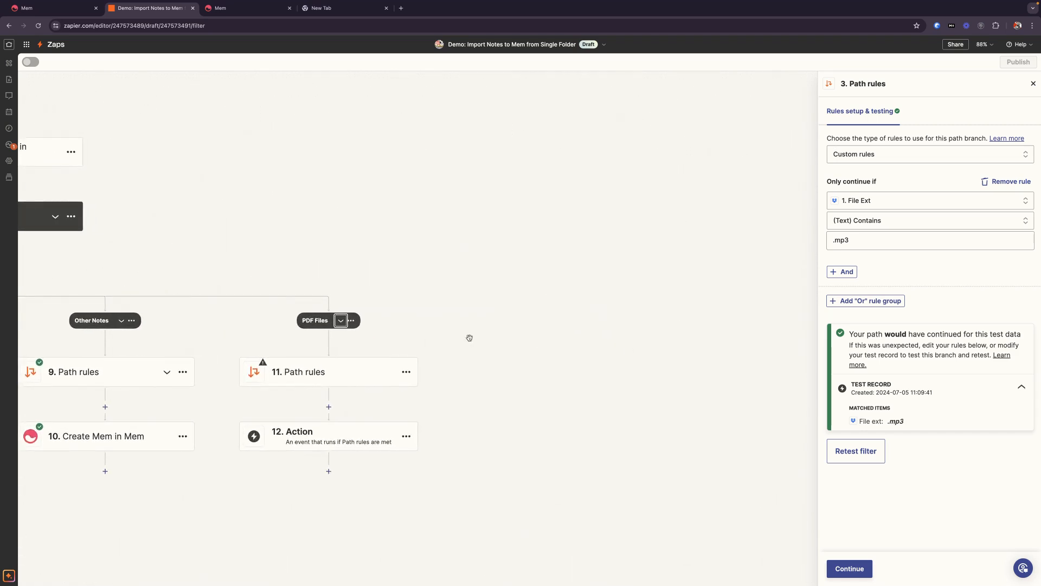
pyautogui.click(342, 377)
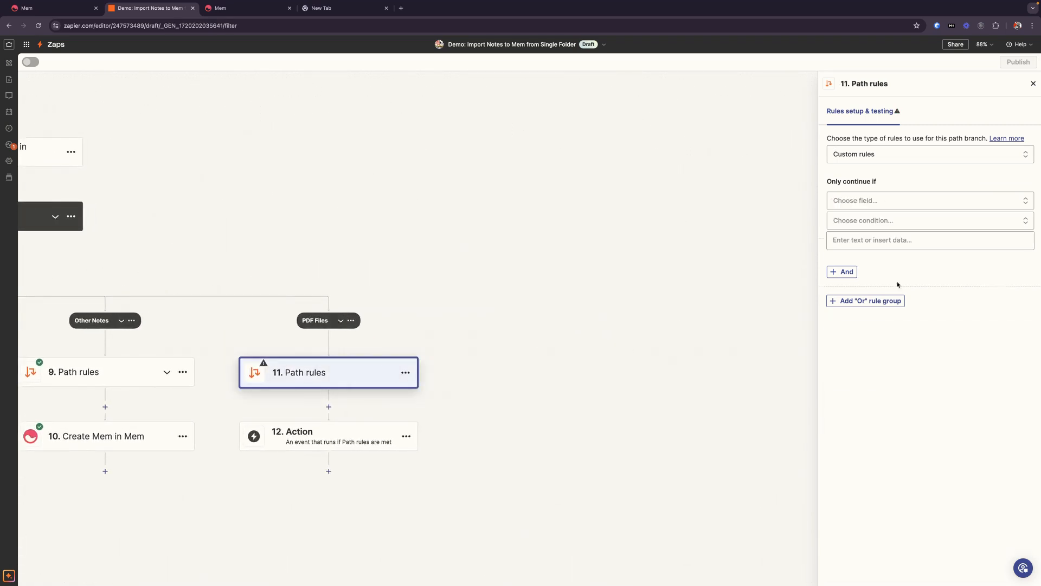
# Set the PDF path's rule to continue only if the Dropbox File Ext exactly matches .pdf, and run the rule test.
pyautogui.click(889, 199)
pyautogui.scroll(-1, 998, 331)
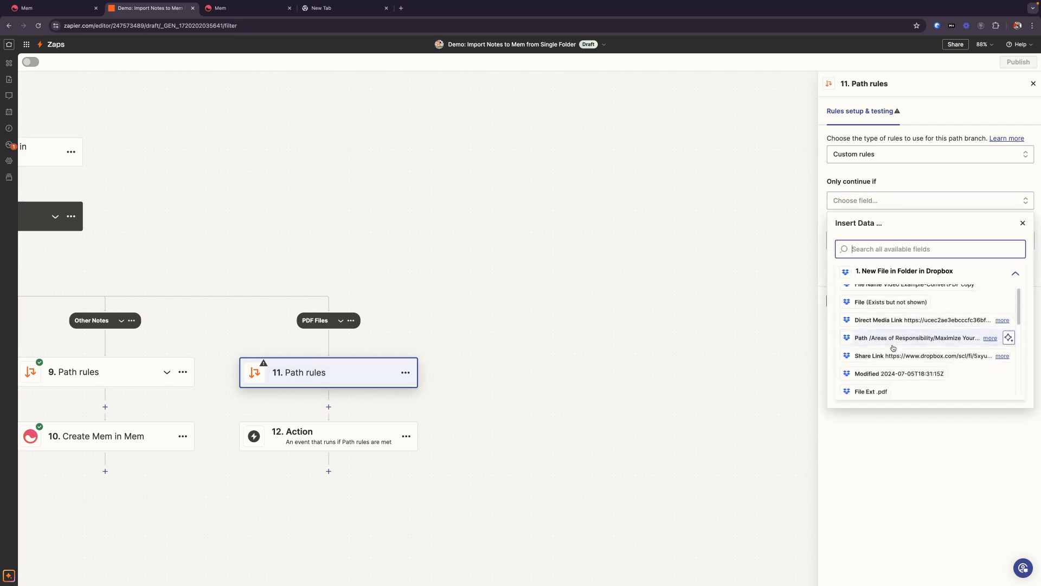
pyautogui.click(872, 388)
pyautogui.click(872, 221)
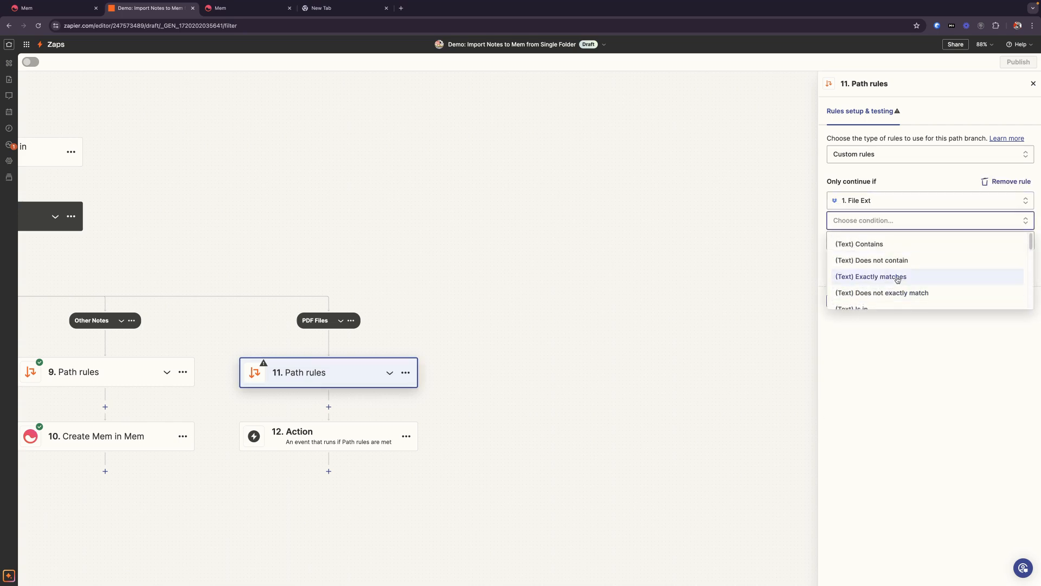
pyautogui.click(897, 277)
pyautogui.click(894, 240)
pyautogui.write('.dp')
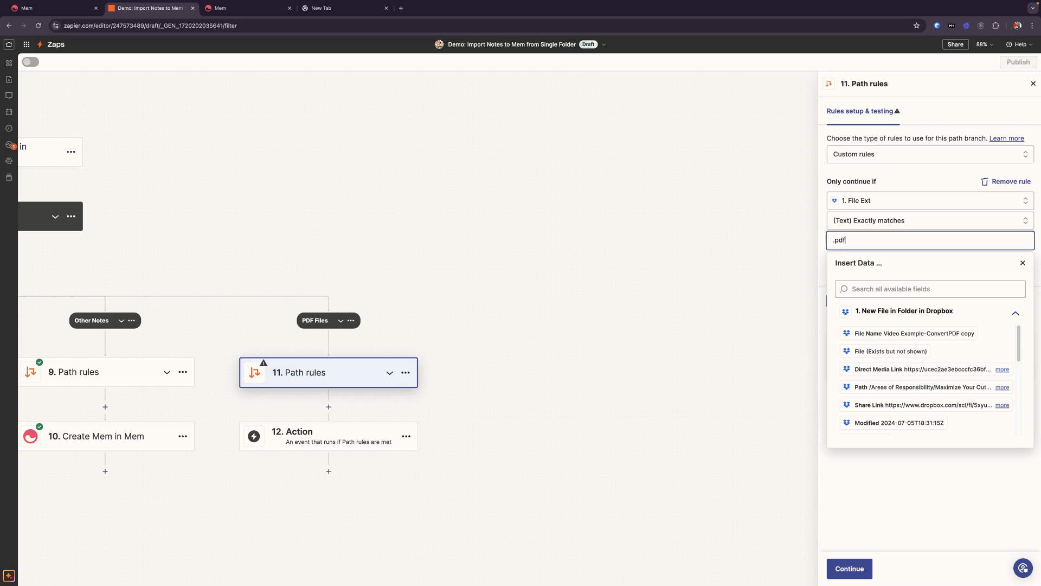
pyautogui.write('f')
pyautogui.click(899, 516)
pyautogui.click(850, 568)
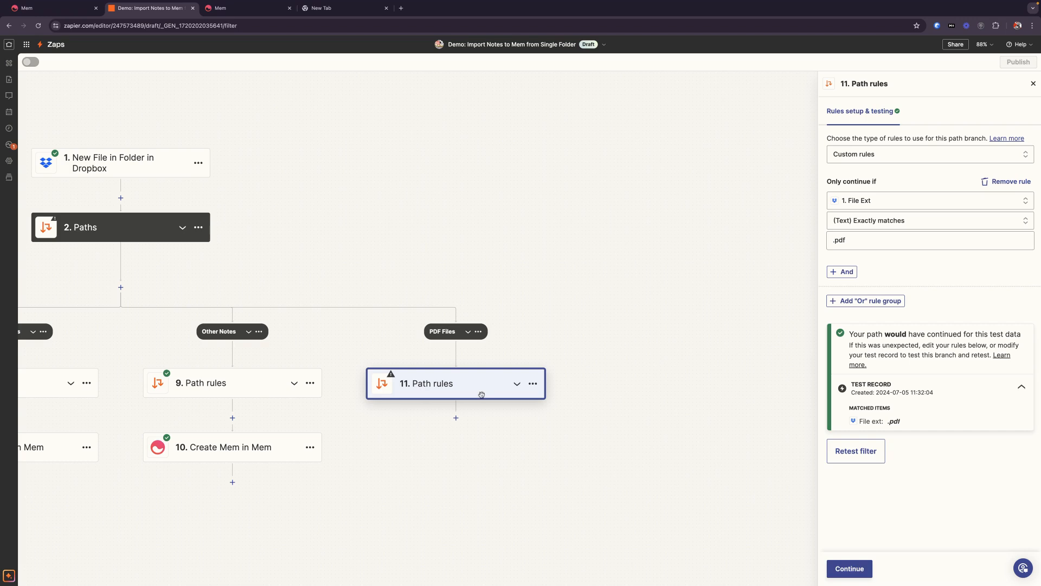
# Add a CloudConvert action after the PDF path rules with the Convert a File event and continue to its account settings.
pyautogui.click(455, 417)
pyautogui.write('cloud')
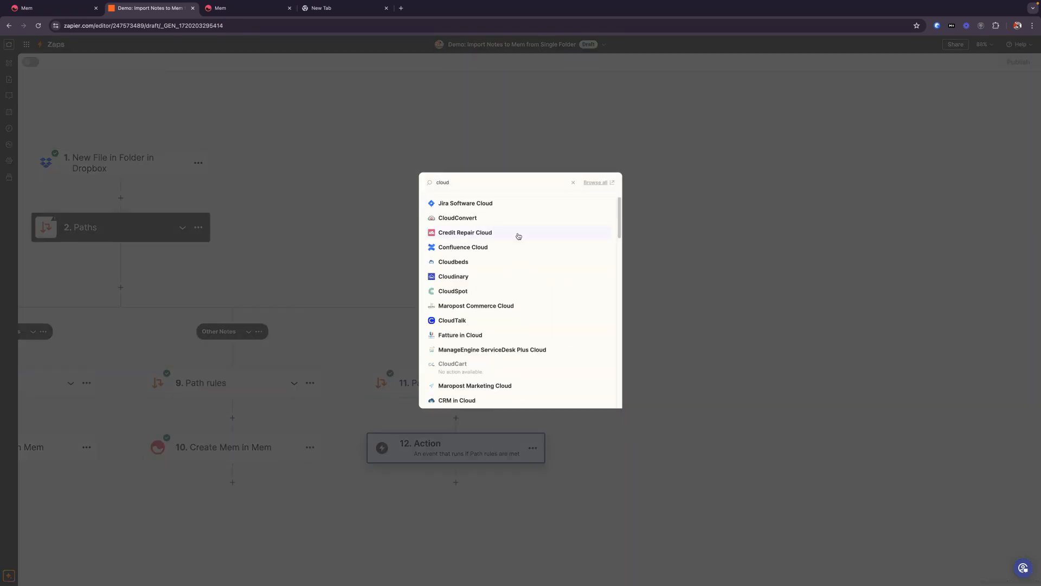
pyautogui.click(502, 217)
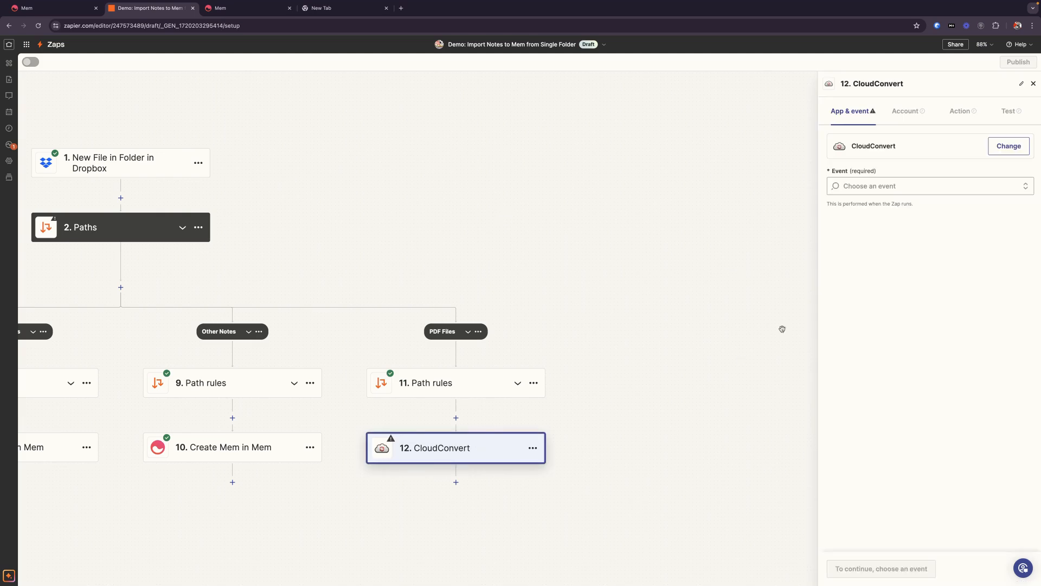
pyautogui.click(886, 188)
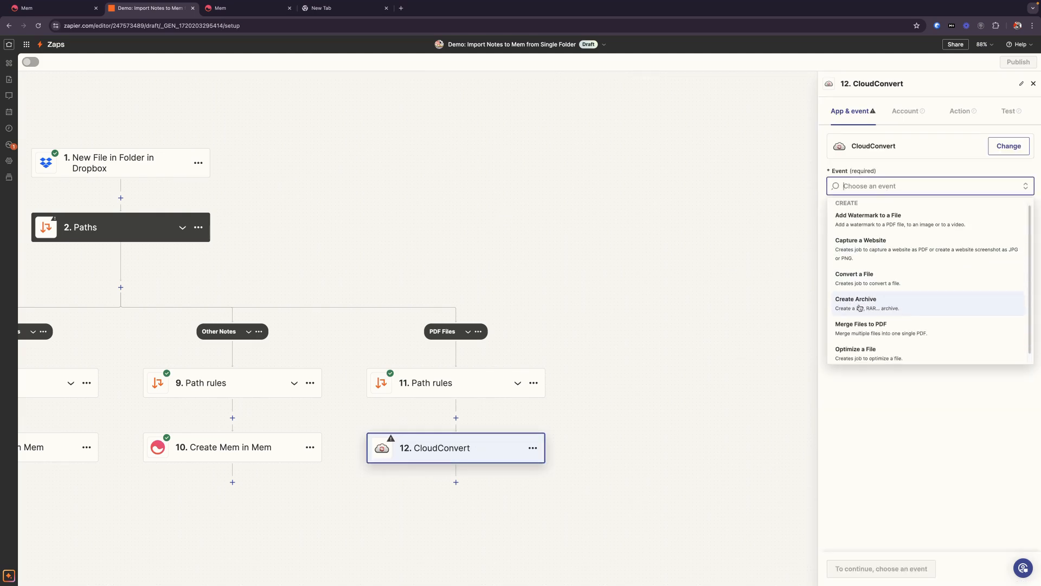
pyautogui.click(881, 287)
pyautogui.click(849, 568)
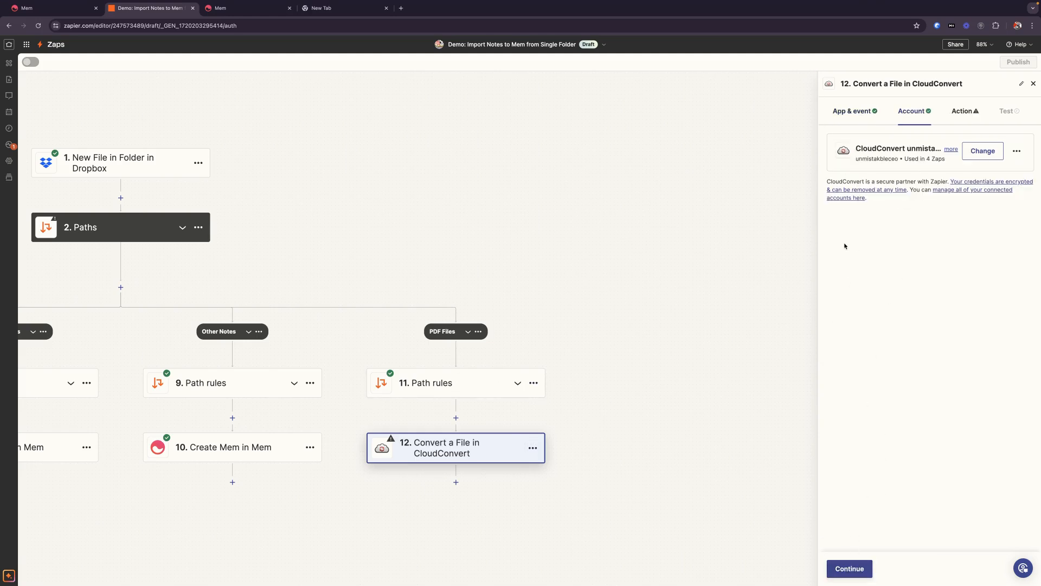
# Insert the Dropbox Direct Media Link as the File in the CloudConvert action's fields.
pyautogui.click(955, 111)
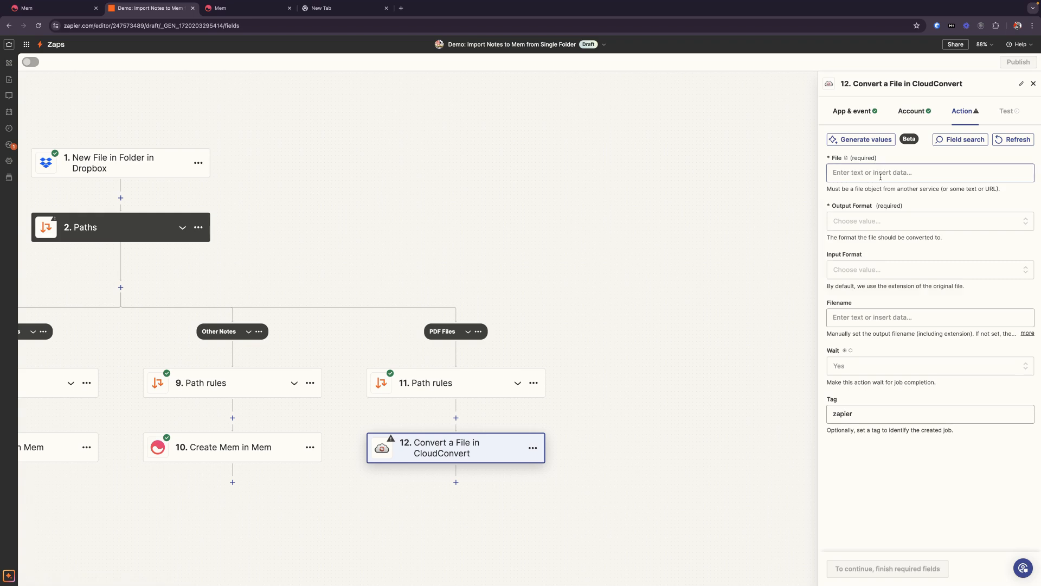
pyautogui.click(868, 247)
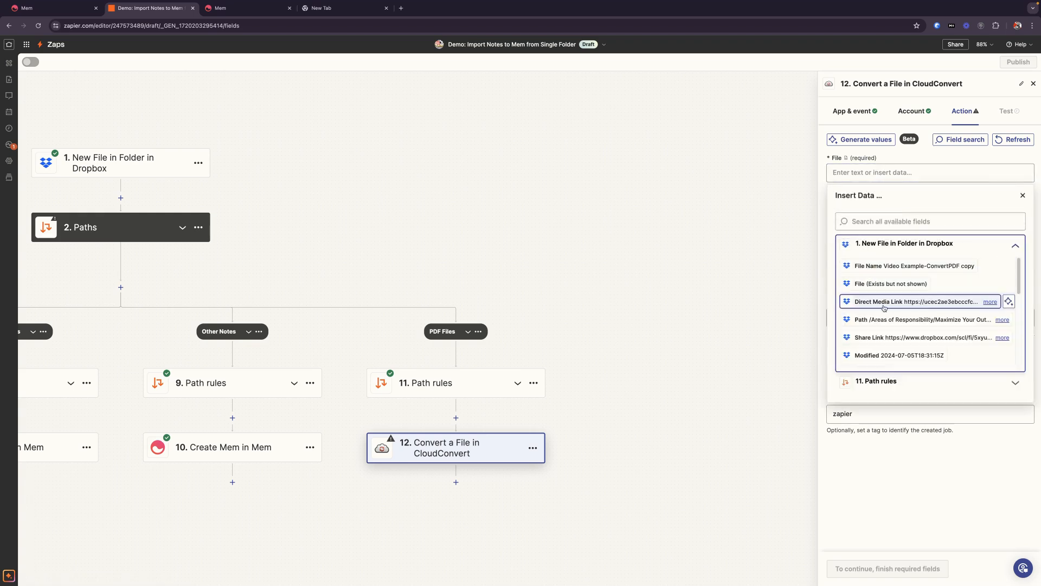
pyautogui.click(876, 302)
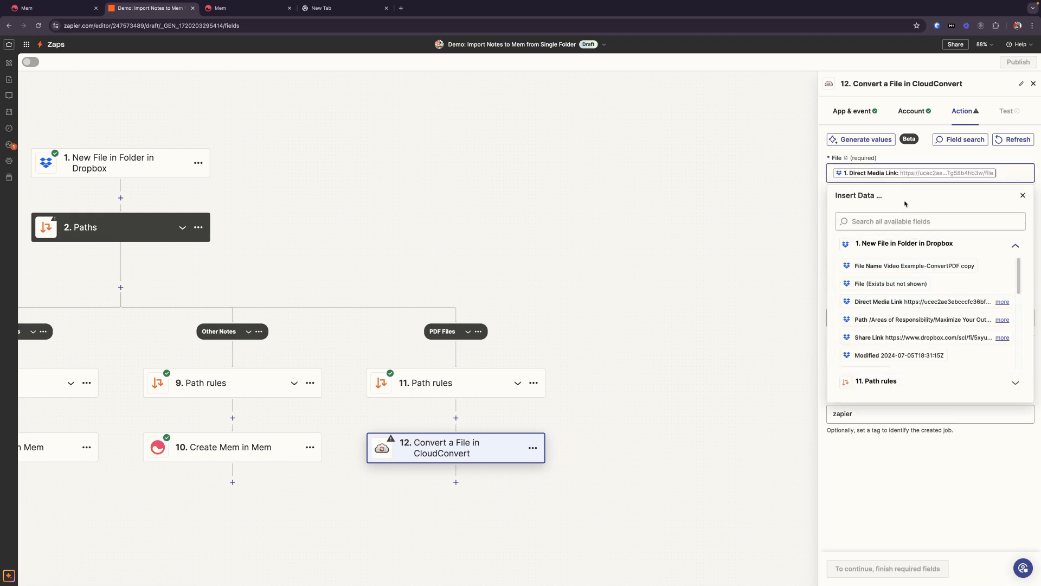
# Set the CloudConvert action's Output Format to docx and its Input Format to pdf.
pyautogui.click(590, 223)
pyautogui.click(883, 222)
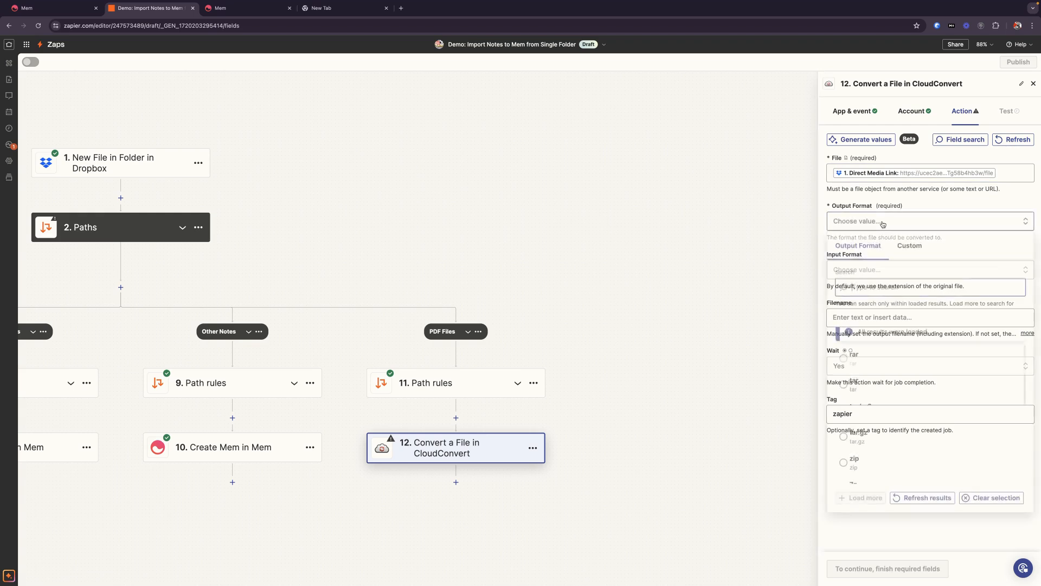
pyautogui.write('doc')
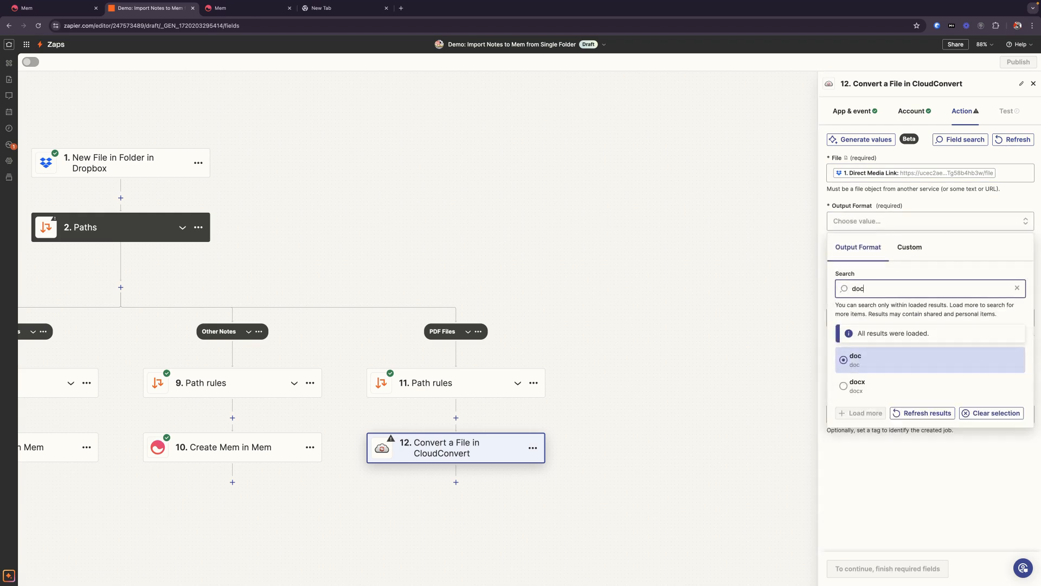
pyautogui.click(902, 383)
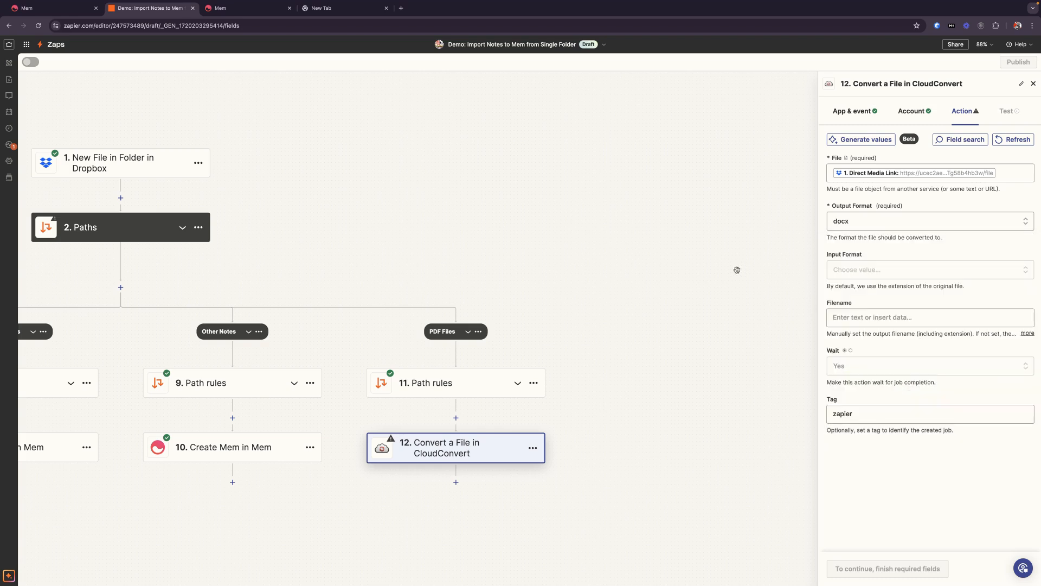
pyautogui.click(839, 267)
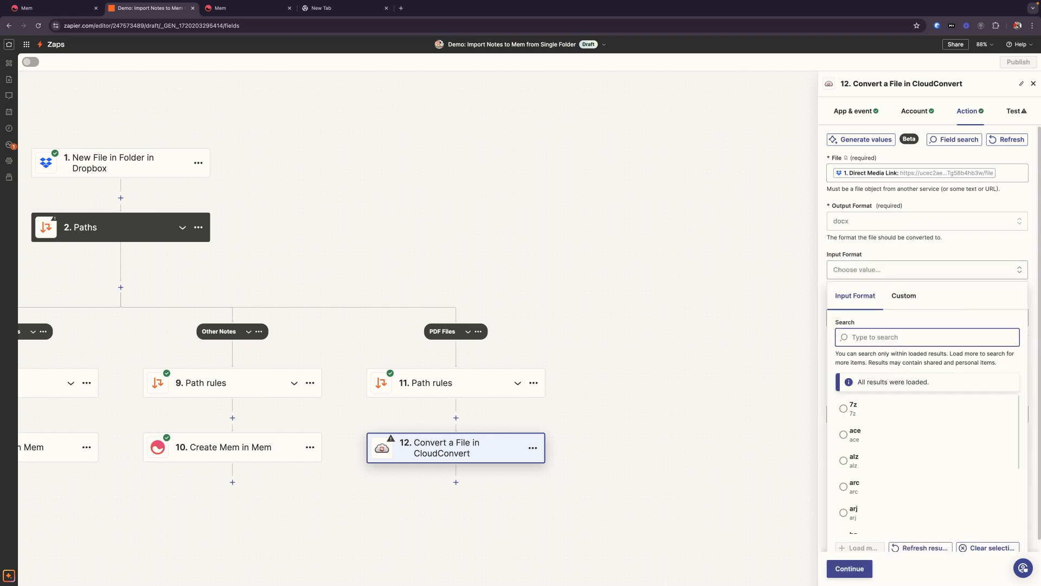
pyautogui.write('pdf')
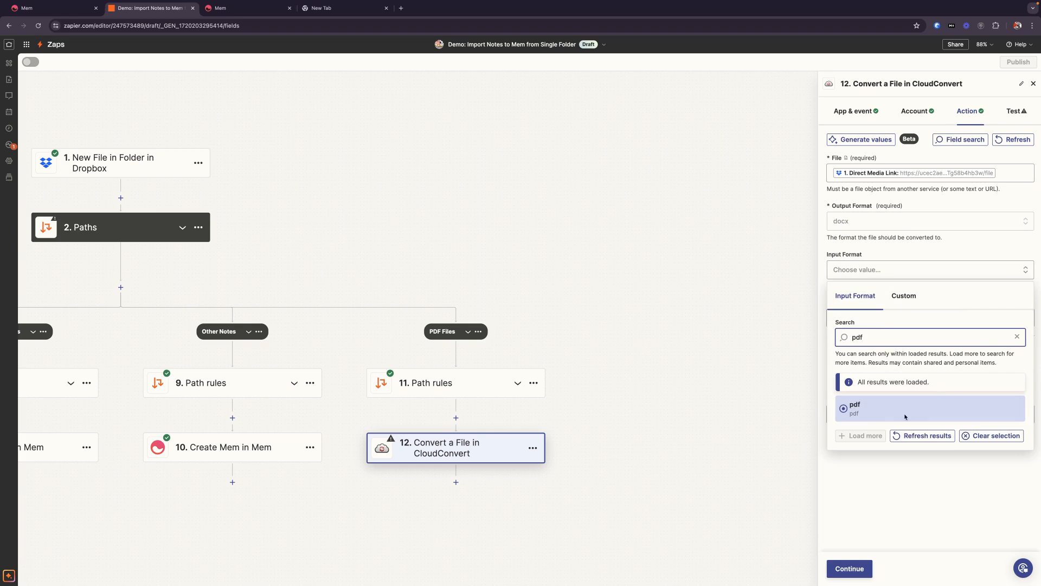
pyautogui.click(904, 416)
# Set the CloudConvert Filename to the Dropbox File Name followed by .docx.
pyautogui.scroll(-1, 865, 312)
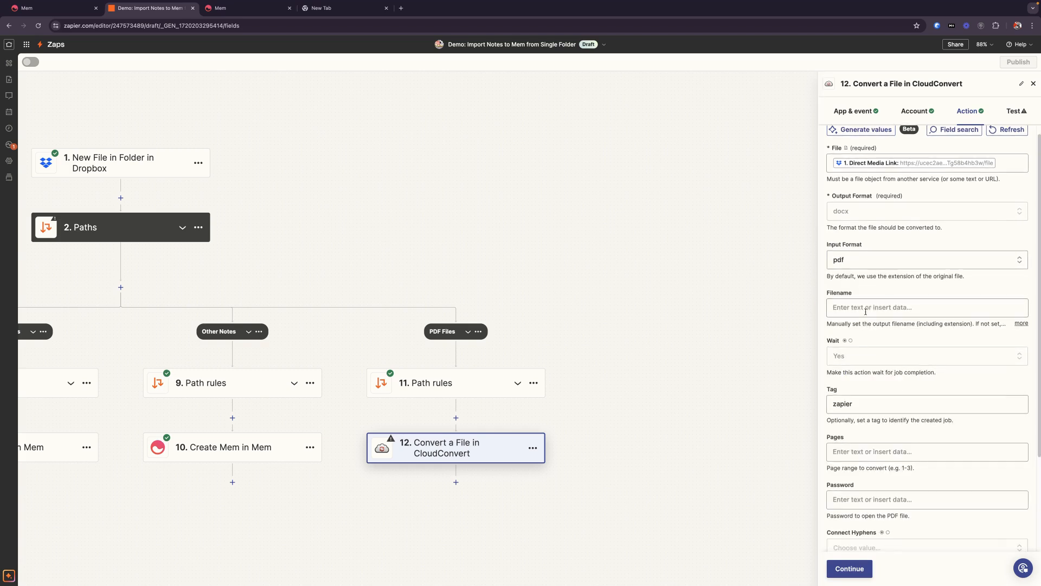
pyautogui.click(865, 308)
pyautogui.click(892, 373)
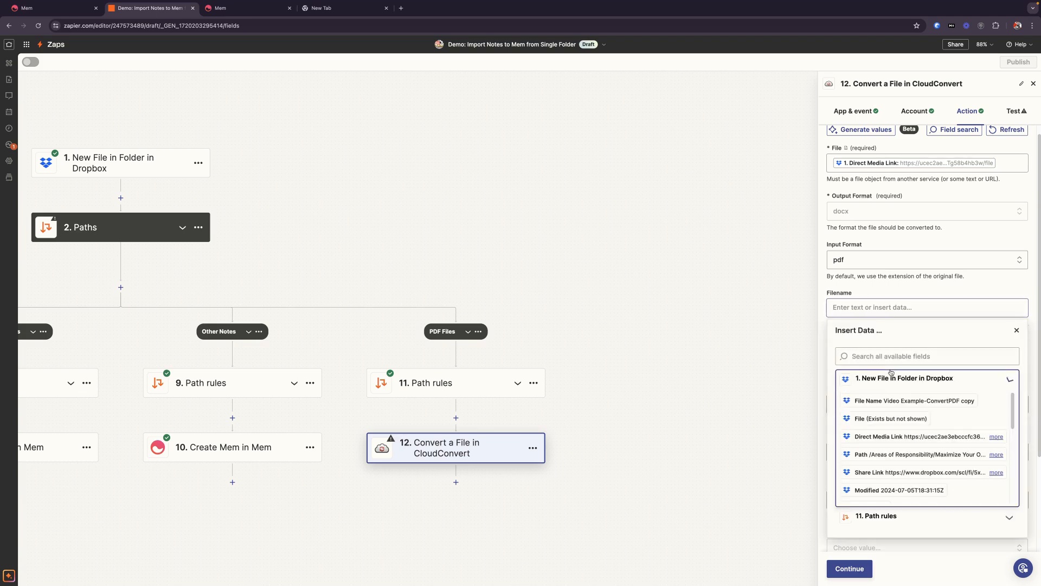
pyautogui.click(893, 400)
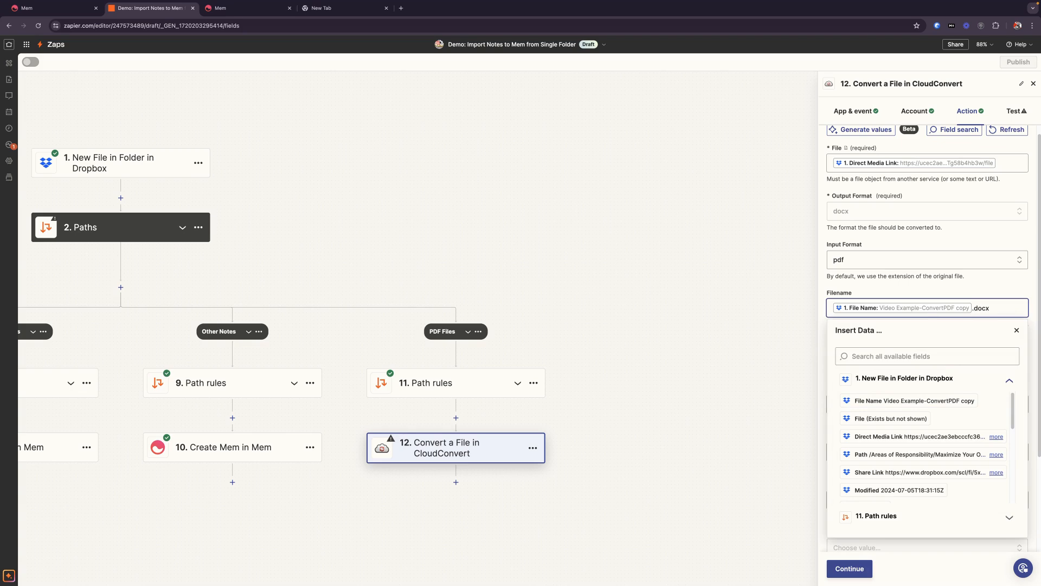
pyautogui.click(772, 280)
# Review the remaining CloudConvert conversion fields, continue, and run the action's test.
pyautogui.scroll(-3, 862, 539)
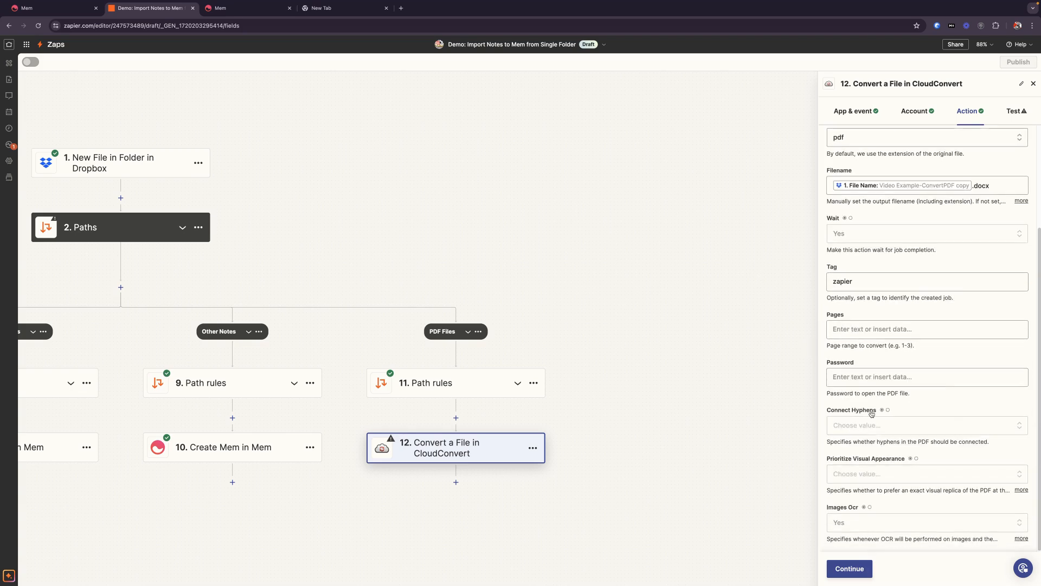
pyautogui.scroll(3, 850, 332)
pyautogui.scroll(-3, 873, 347)
pyautogui.scroll(3, 876, 438)
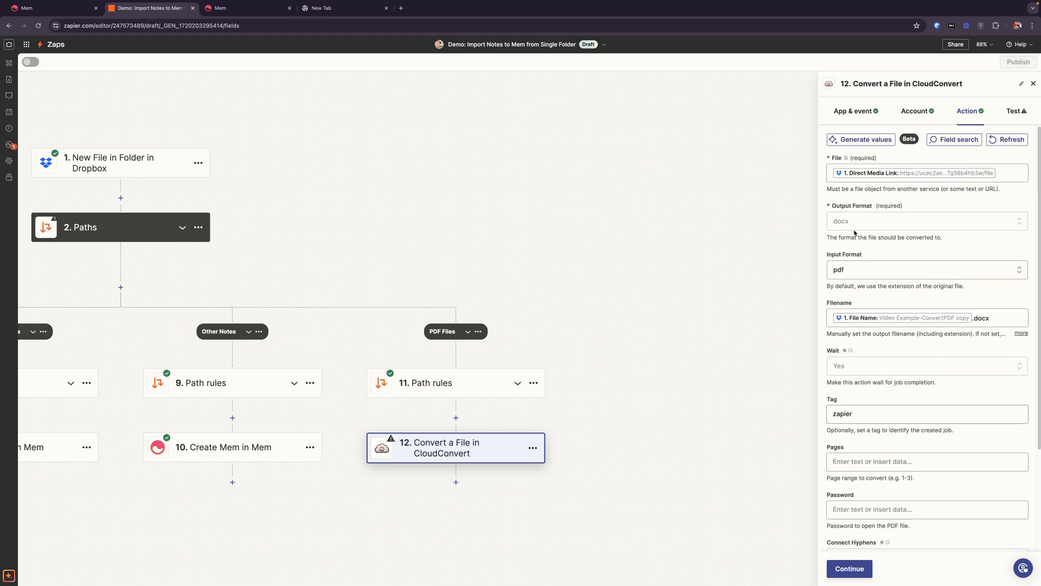
pyautogui.scroll(-3, 879, 258)
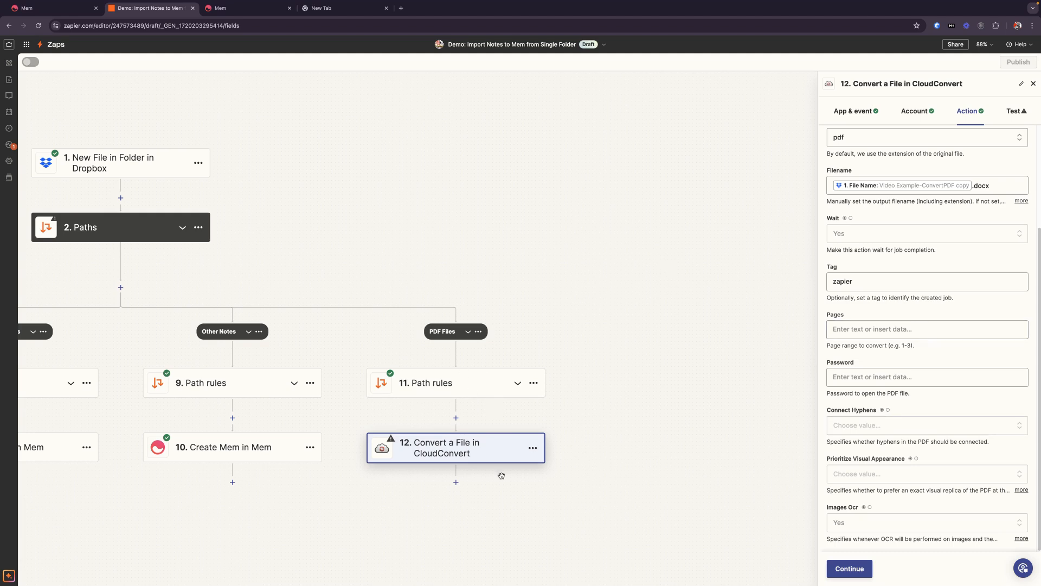
pyautogui.scroll(-2, 604, 394)
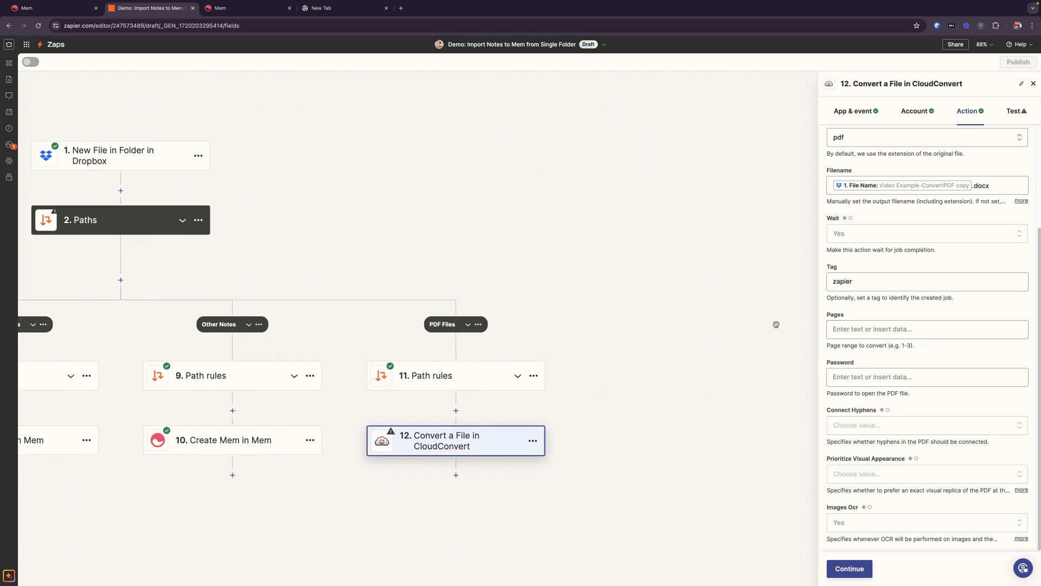
pyautogui.click(849, 568)
pyautogui.click(902, 567)
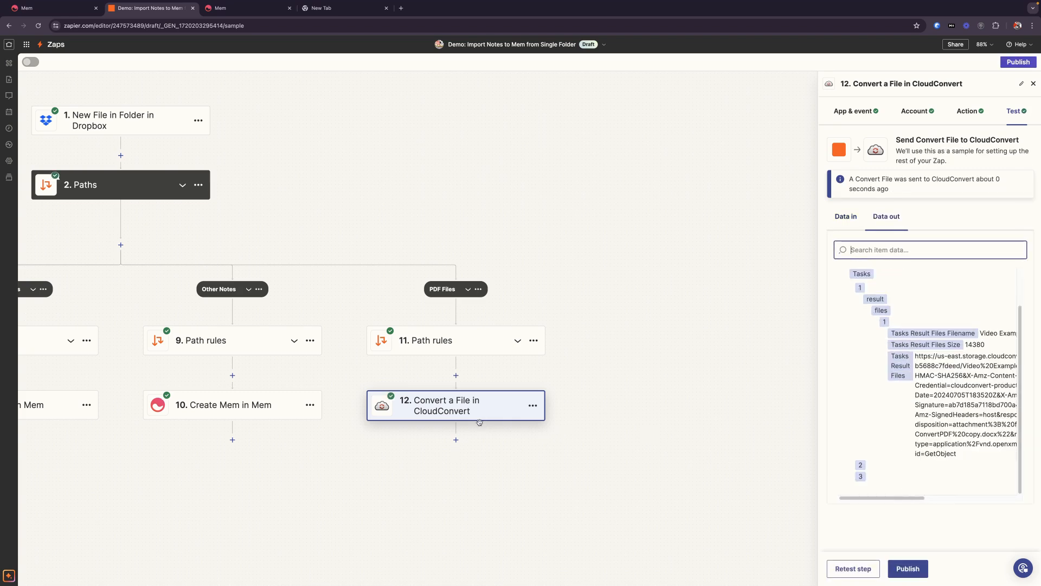
# Add a Formatter by Zapier action with the Text event after the CloudConvert step.
pyautogui.click(456, 440)
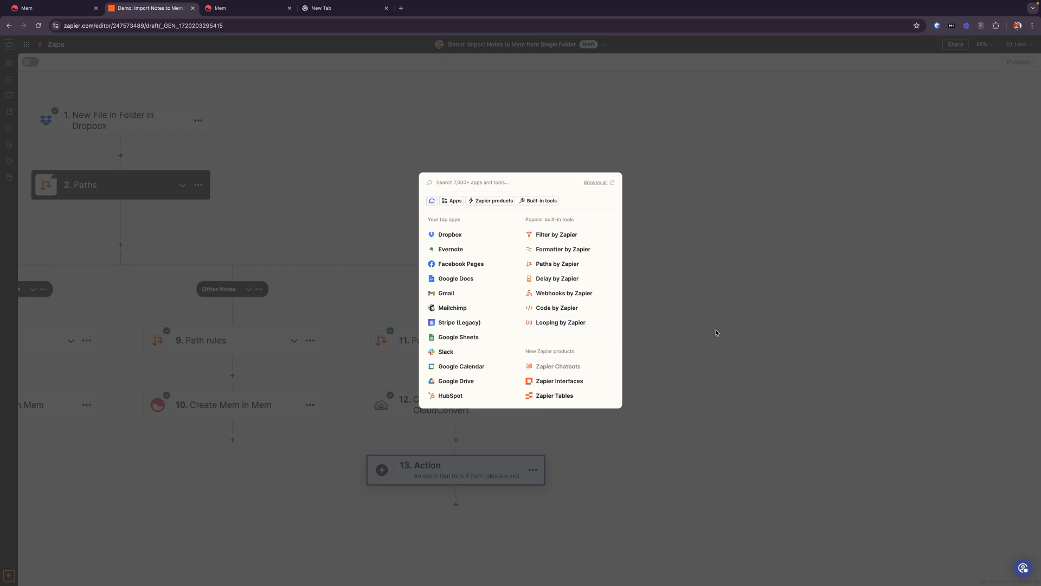
pyautogui.click(715, 333)
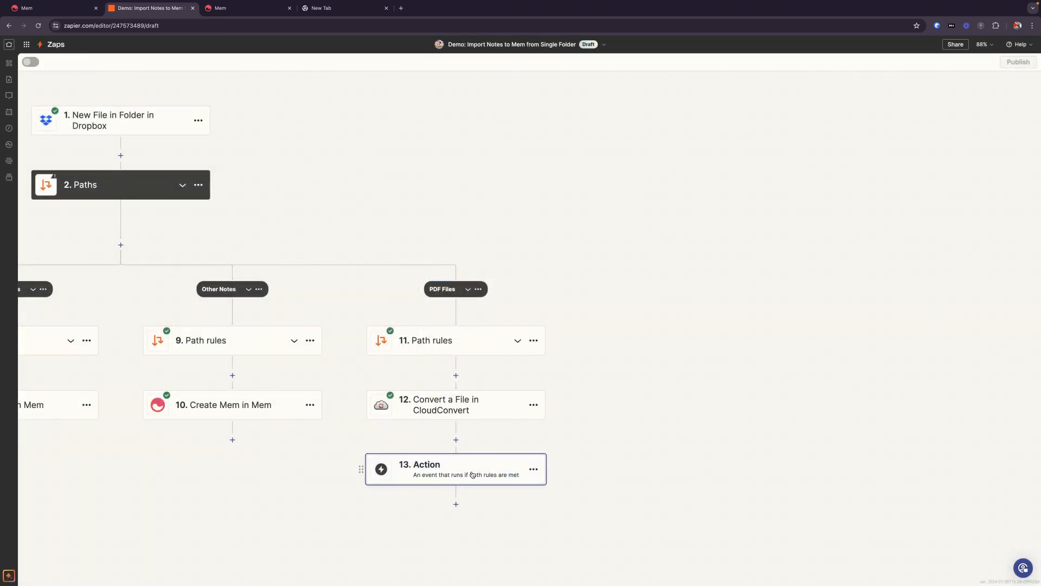
pyautogui.click(472, 472)
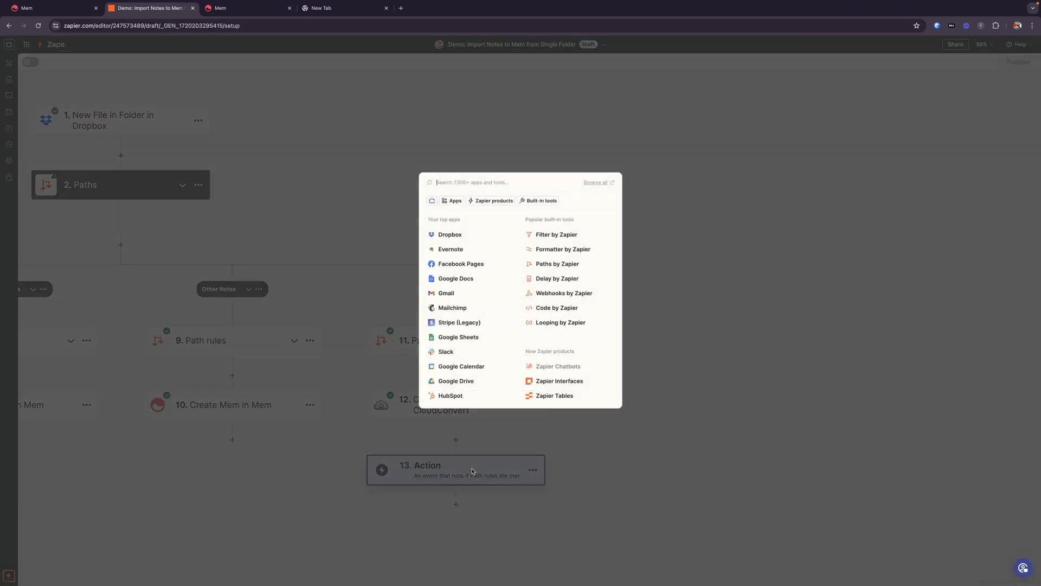
pyautogui.click(546, 249)
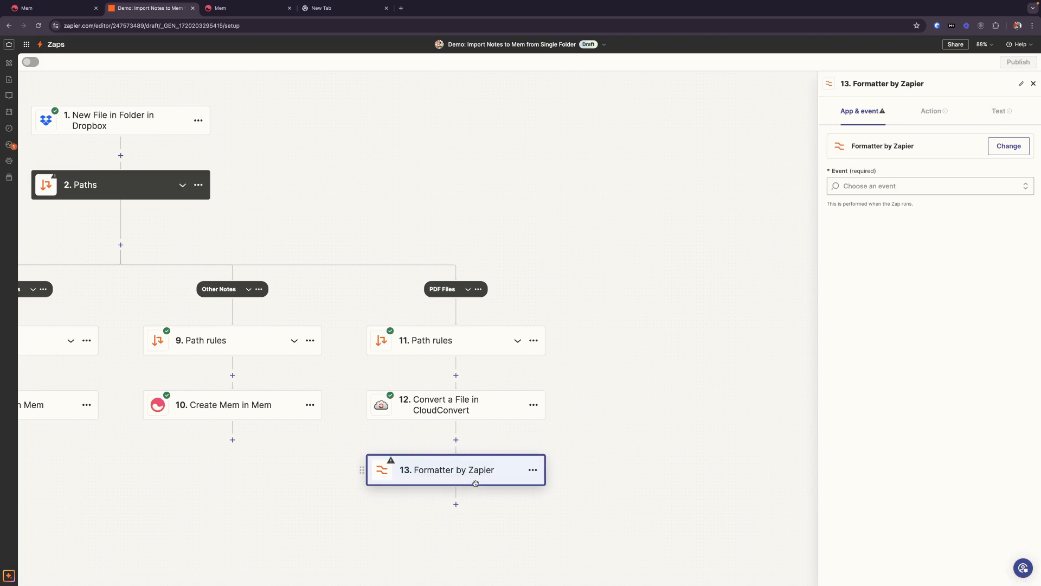
pyautogui.click(900, 186)
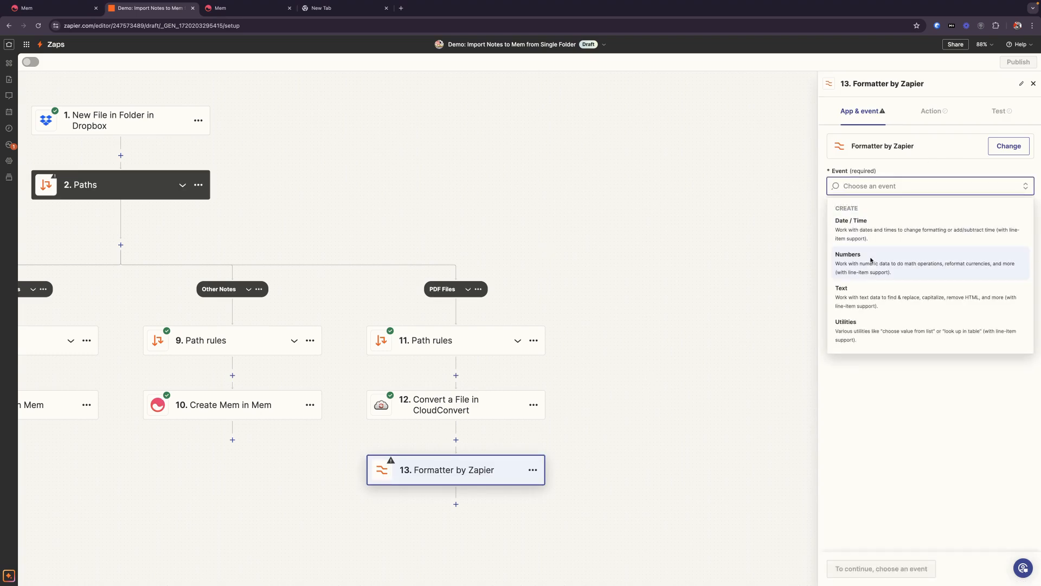
pyautogui.click(873, 291)
# Set the Formatter step's Transform to Convert HTML to Markdown.
pyautogui.click(937, 111)
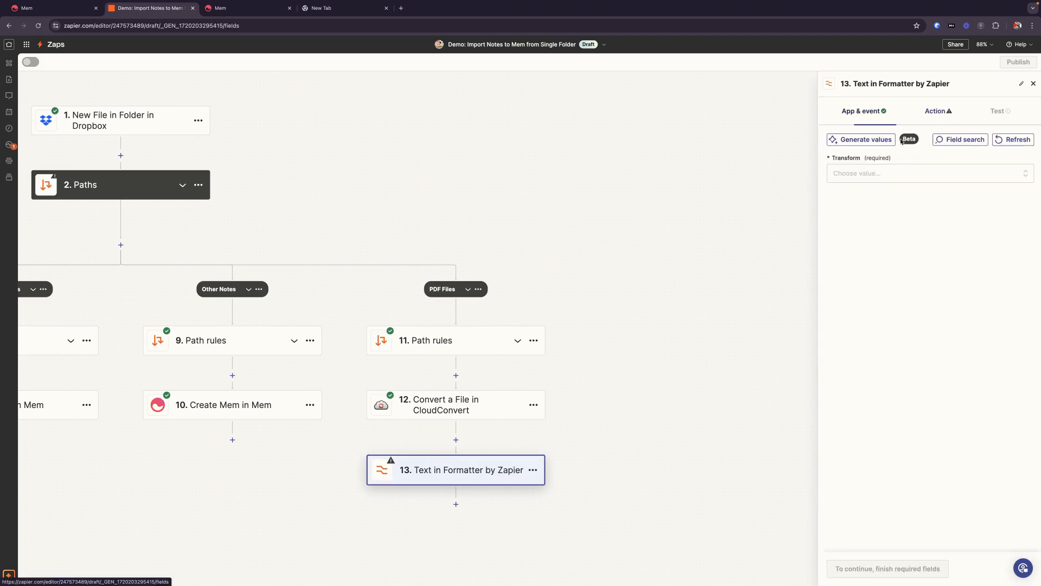
pyautogui.click(849, 172)
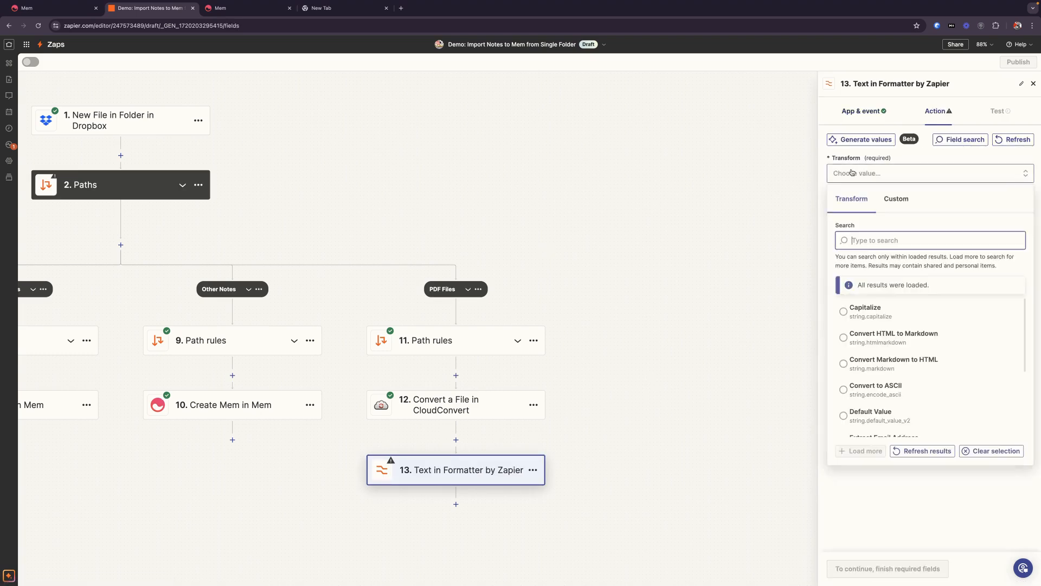
pyautogui.click(889, 339)
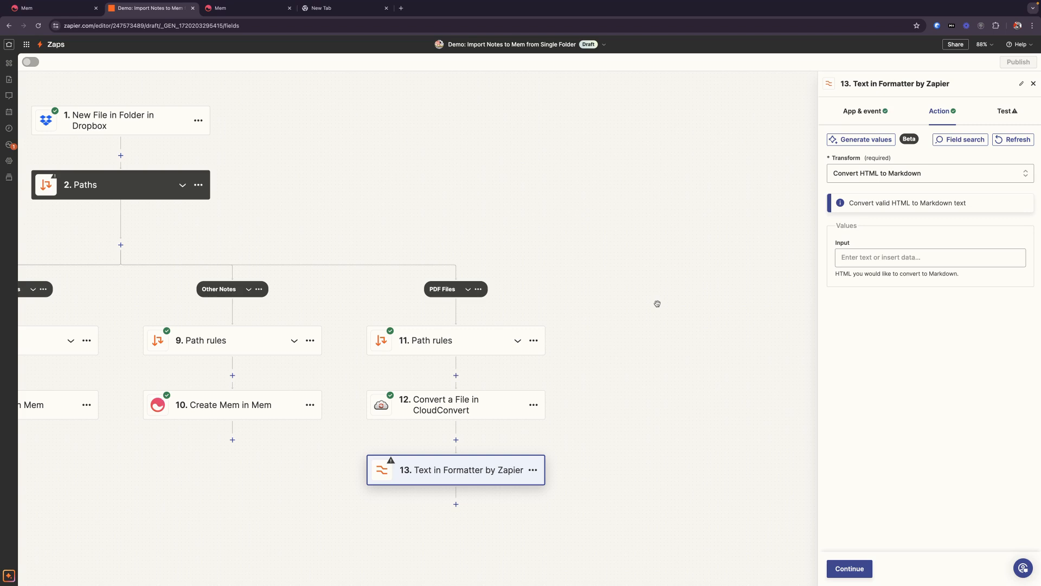
# Open the test records of the New File in Folder trigger in Dropbox.
pyautogui.moveTo(573, 210); pyautogui.dragTo(698, 217)
pyautogui.moveTo(662, 186); pyautogui.dragTo(740, 202)
pyautogui.click(372, 144)
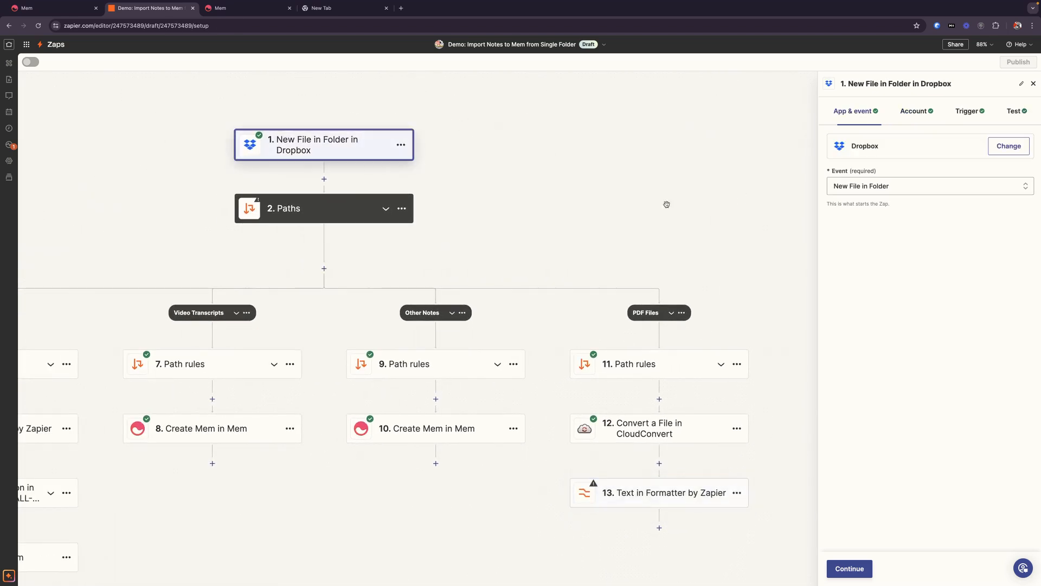
pyautogui.click(912, 115)
pyautogui.click(963, 113)
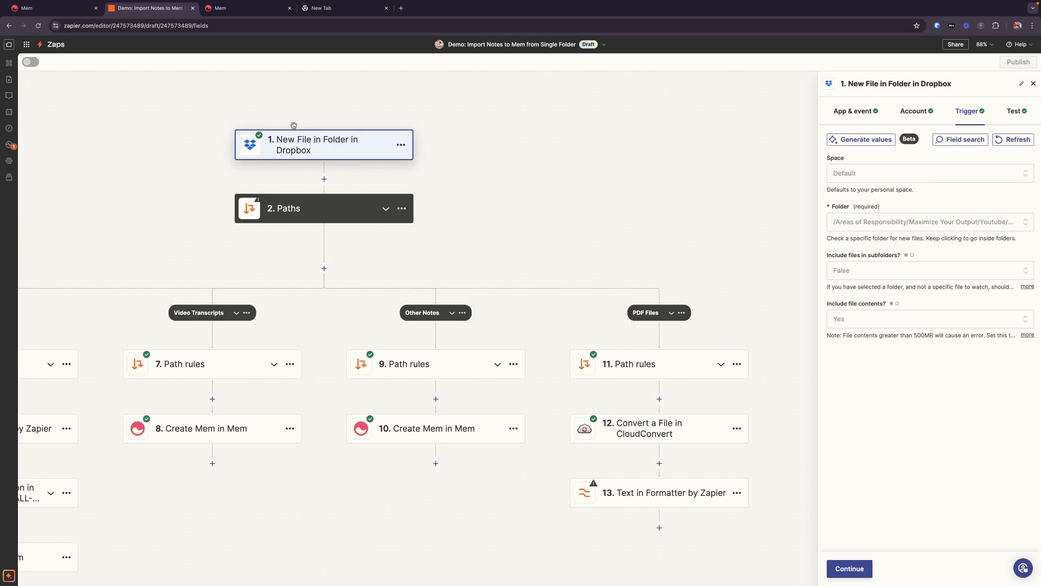
pyautogui.click(1017, 111)
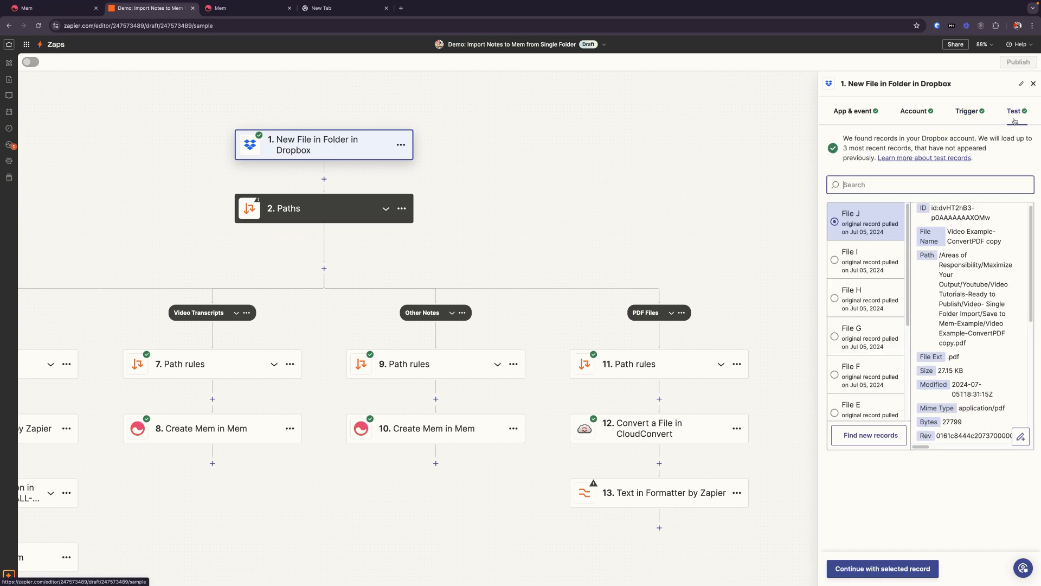
# Browse the trigger's test records, choose File F, the Video Transcript .md file, and continue with it.
pyautogui.click(857, 266)
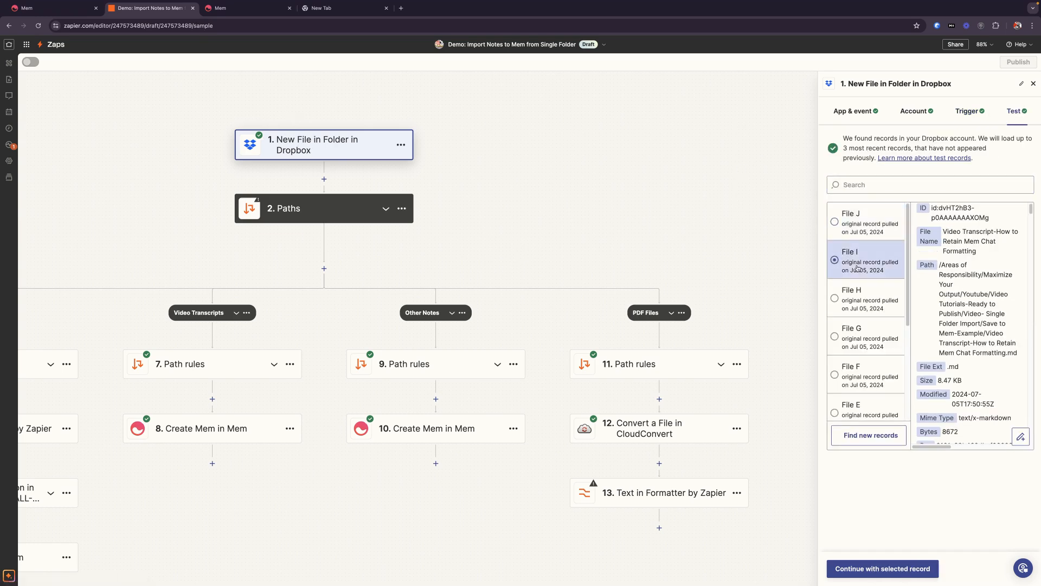
pyautogui.click(858, 298)
pyautogui.click(851, 347)
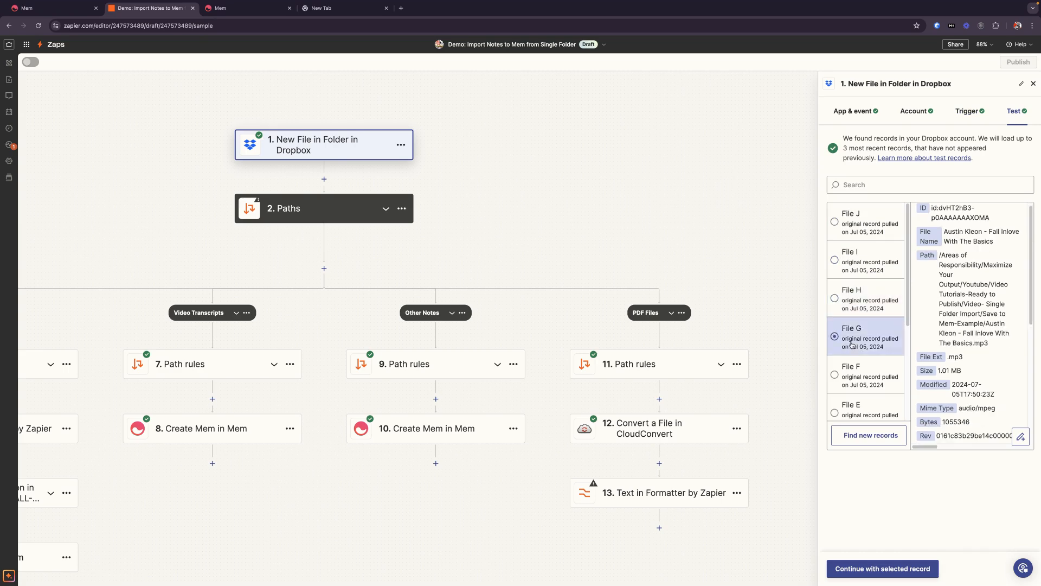
pyautogui.click(871, 373)
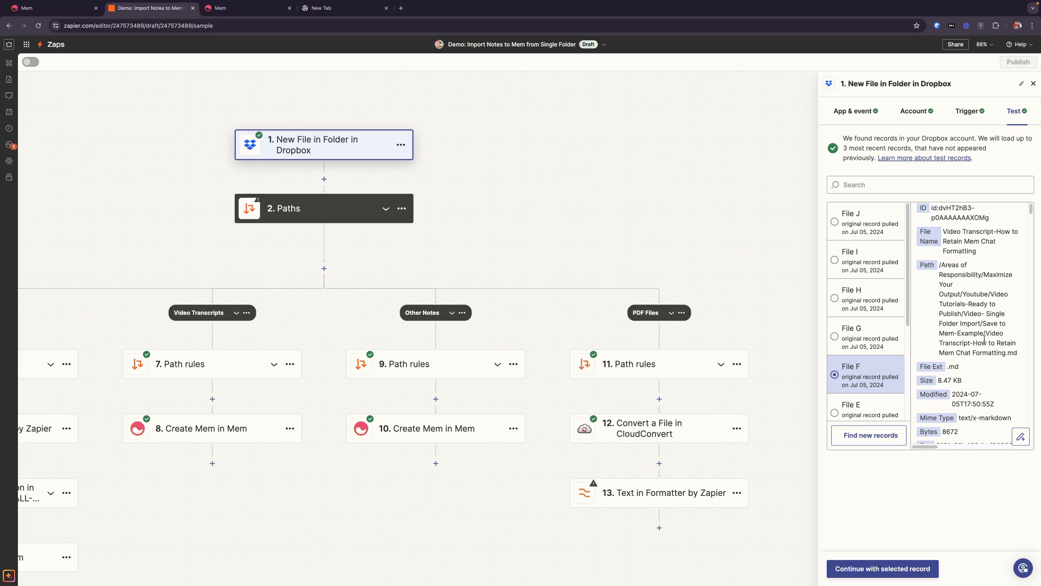
pyautogui.click(882, 565)
# Retest the Video Transcripts path's rule with the selected record and continue to its Create Mem step.
pyautogui.click(623, 329)
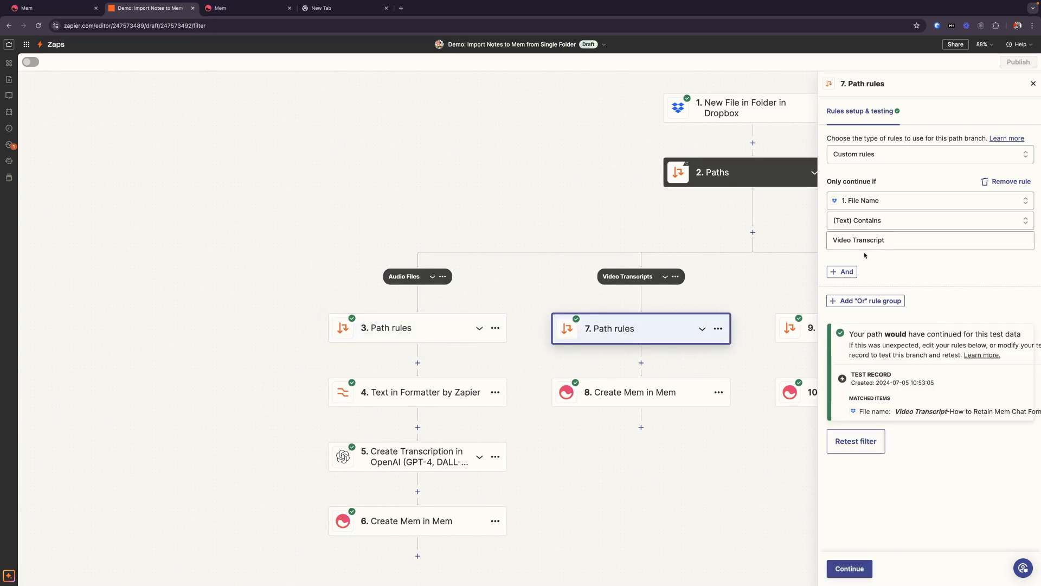
pyautogui.click(860, 446)
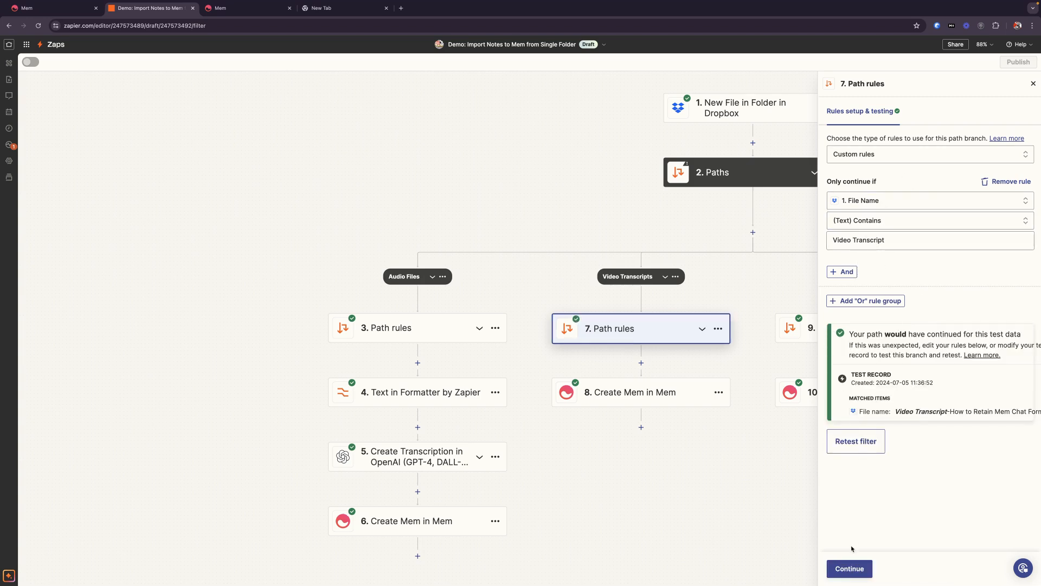
pyautogui.click(849, 567)
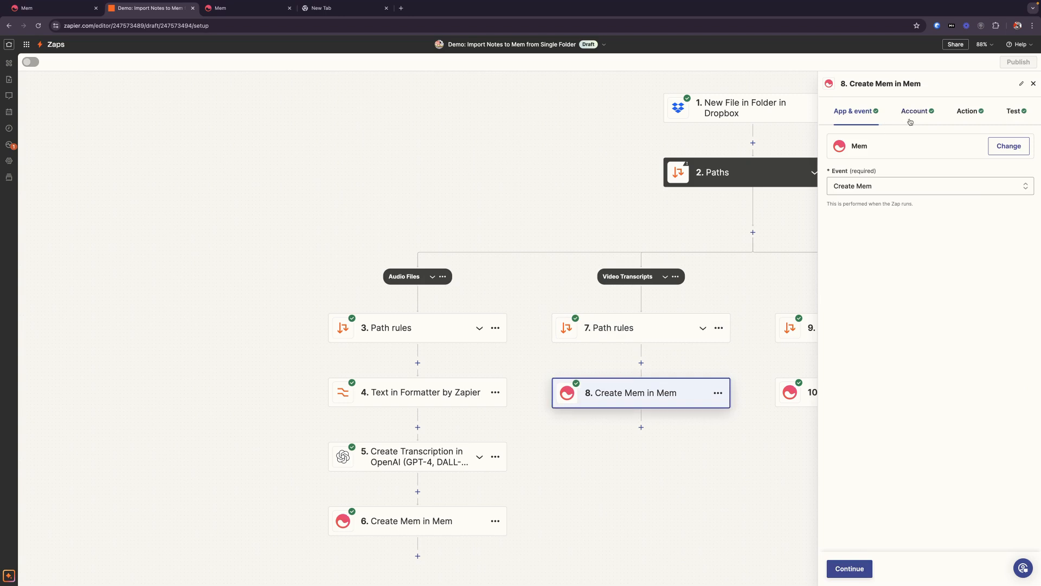
# Check the Mem Content of the Video Transcripts path's Create Mem step and retest the step.
pyautogui.click(927, 114)
pyautogui.click(970, 115)
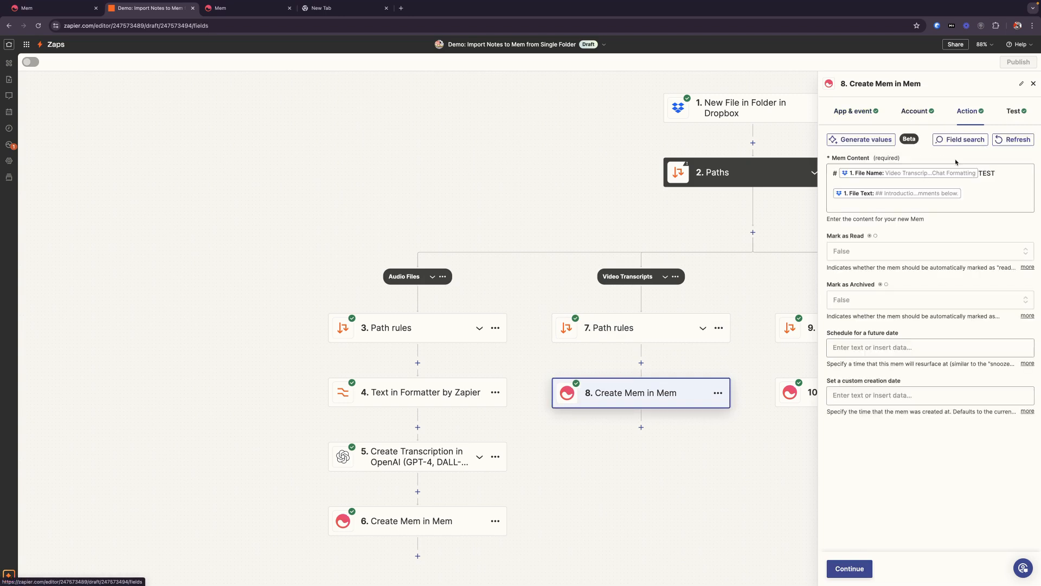
pyautogui.click(841, 567)
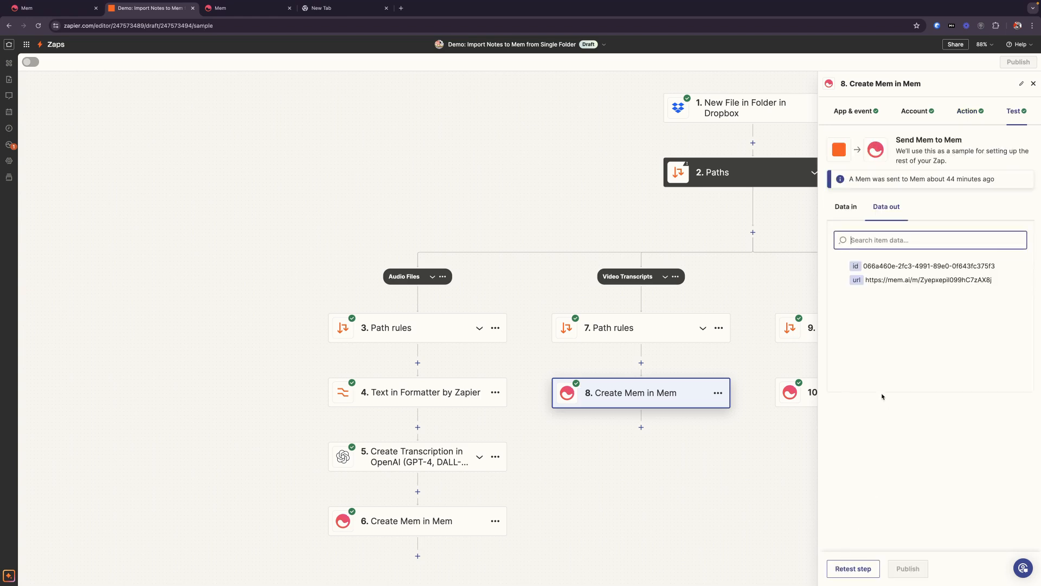
pyautogui.click(856, 570)
pyautogui.scroll(-3, 938, 372)
pyautogui.scroll(3, 918, 278)
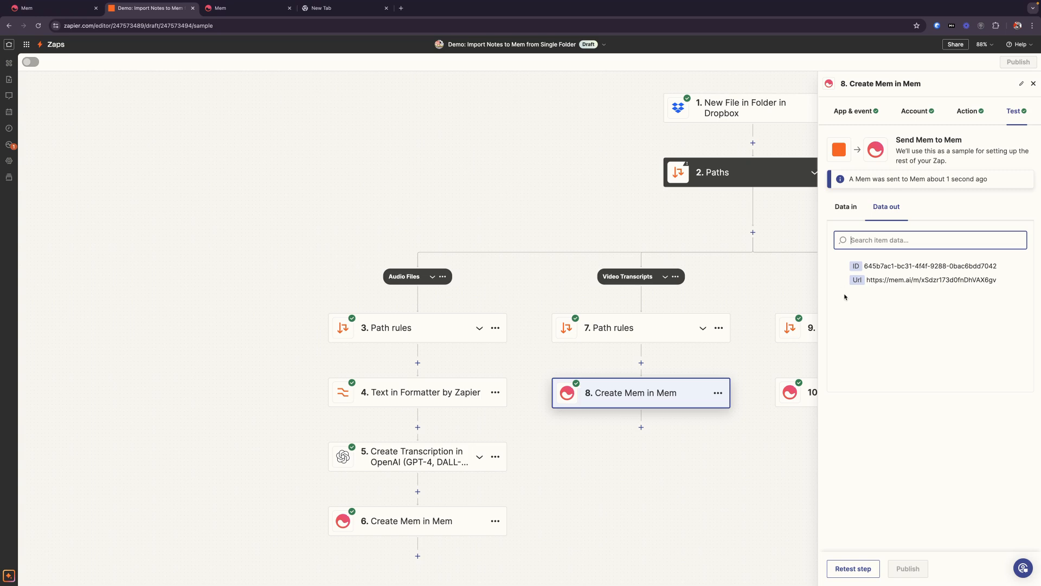
pyautogui.moveTo(545, 217); pyautogui.dragTo(396, 208)
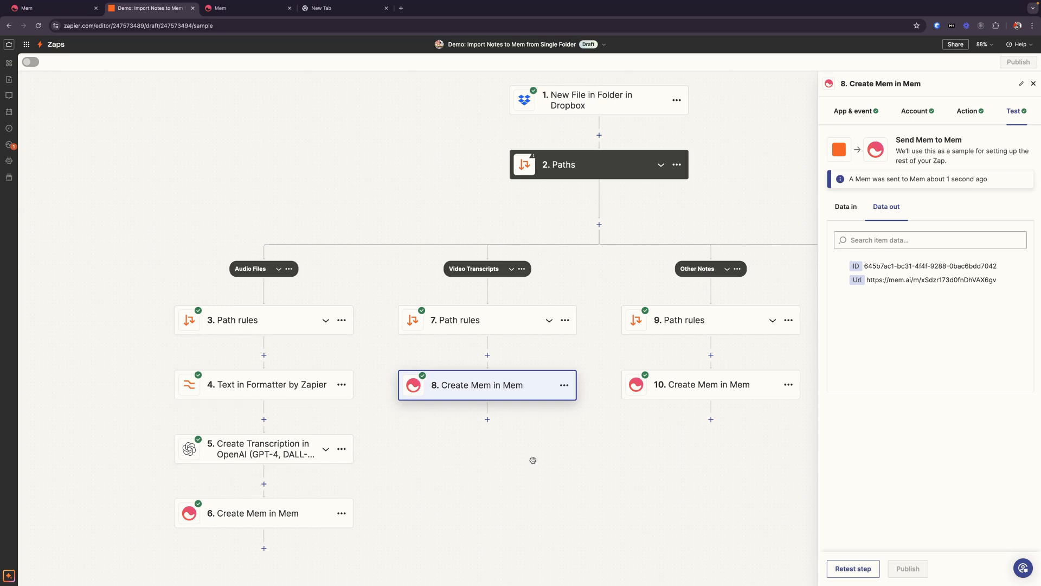
pyautogui.moveTo(533, 460); pyautogui.dragTo(434, 461)
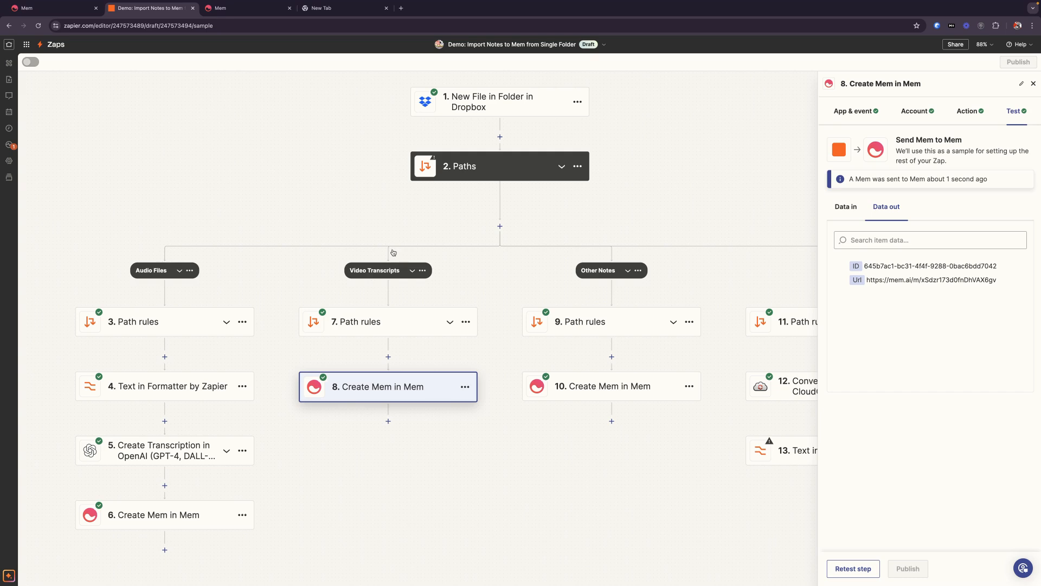
pyautogui.hscroll(5, 393, 252)
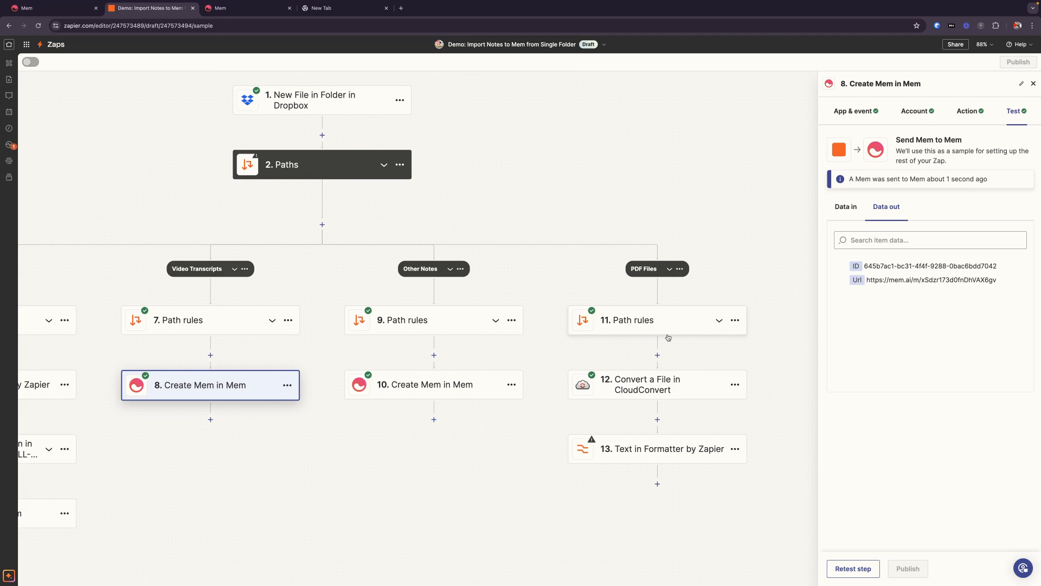
# Review the whole Zap fitted to the view alongside the import instructions in the Mem demo note.
pyautogui.click(49, 8)
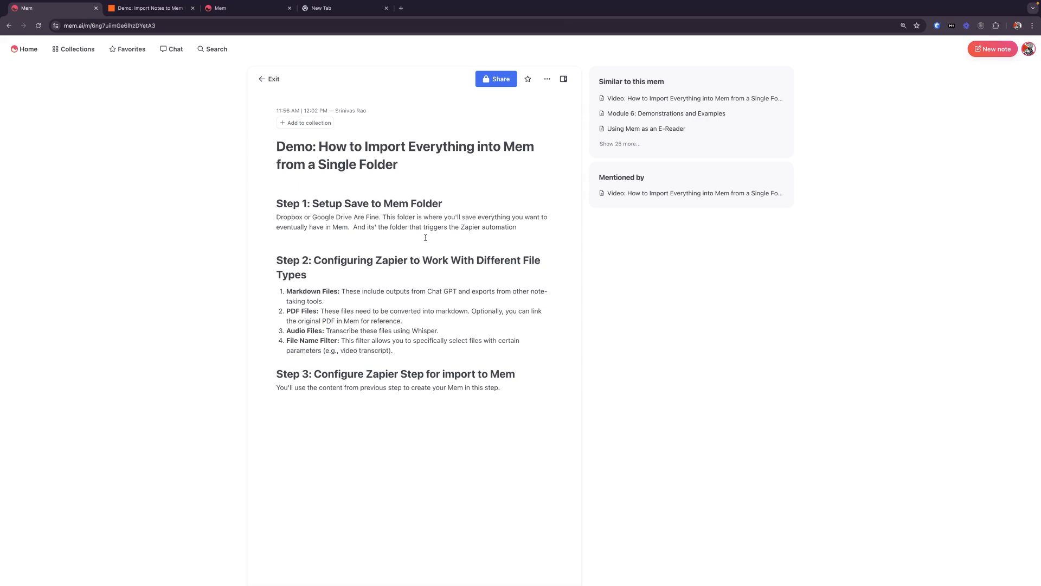
pyautogui.hotkey('ctrl', 'Tab')
pyautogui.click(984, 44)
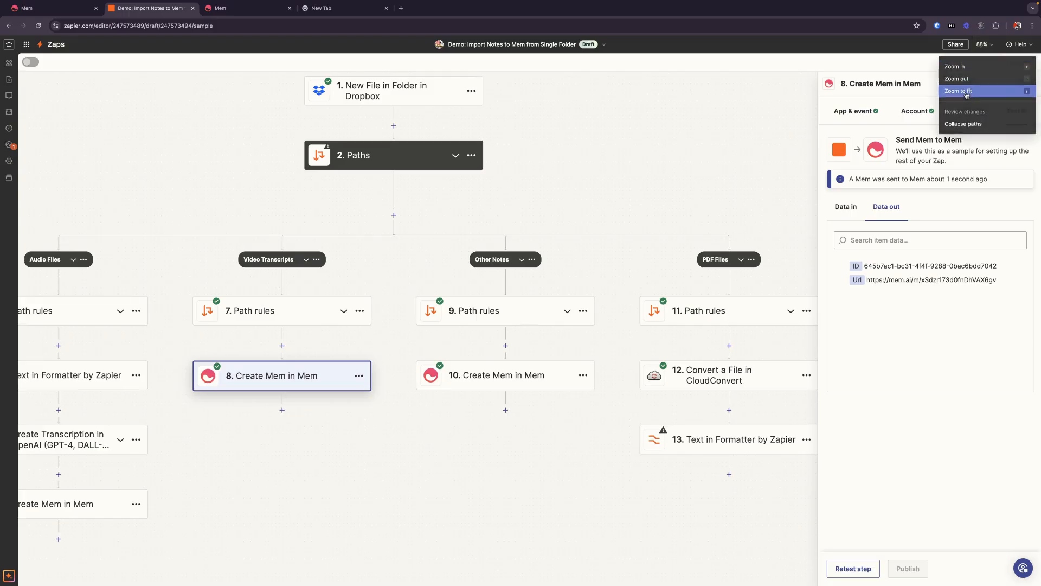
pyautogui.click(966, 91)
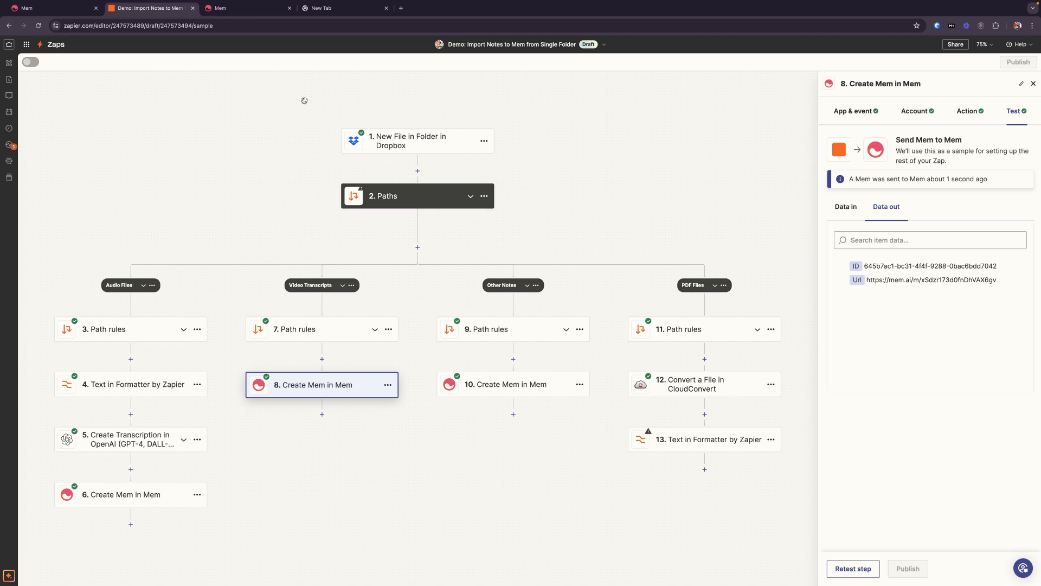
pyautogui.hotkey('ctrl', 'shift', 'Tab')
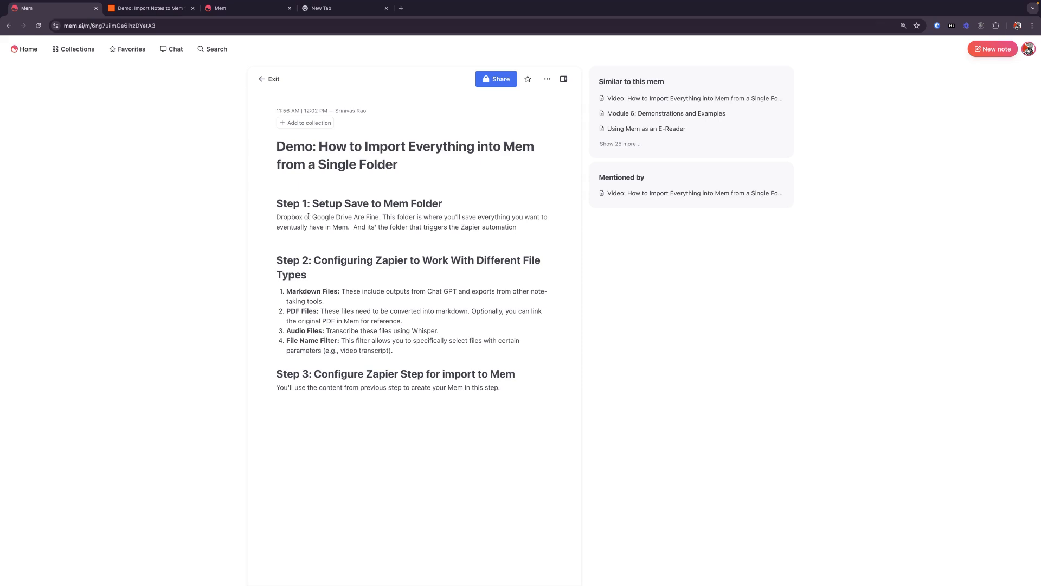